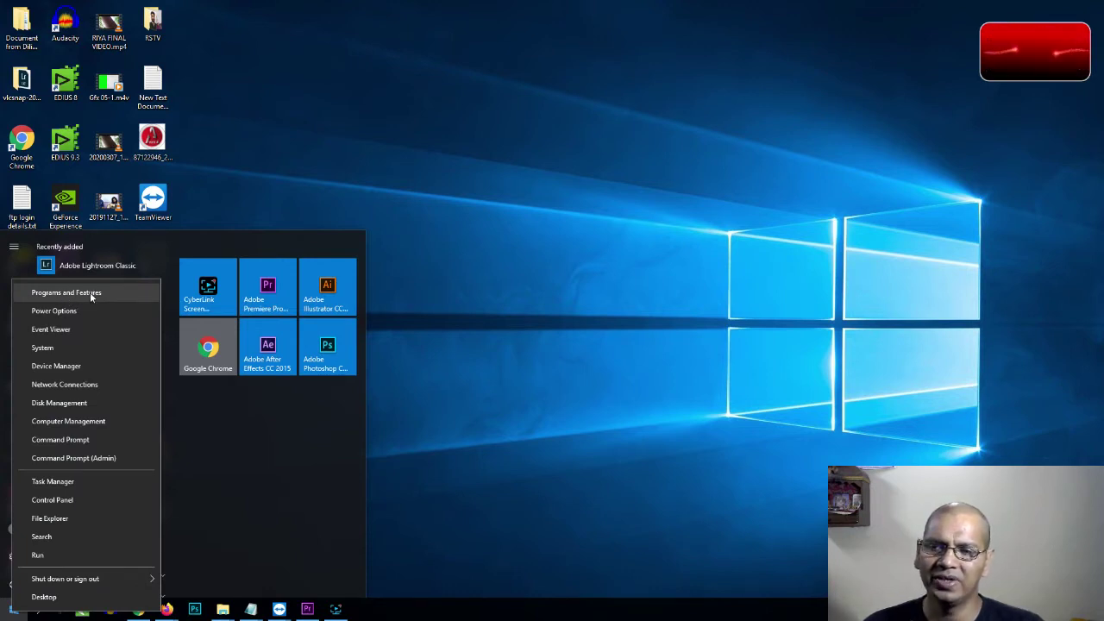
- View the installed programs in Programs and Features and close the window
click(90, 293)
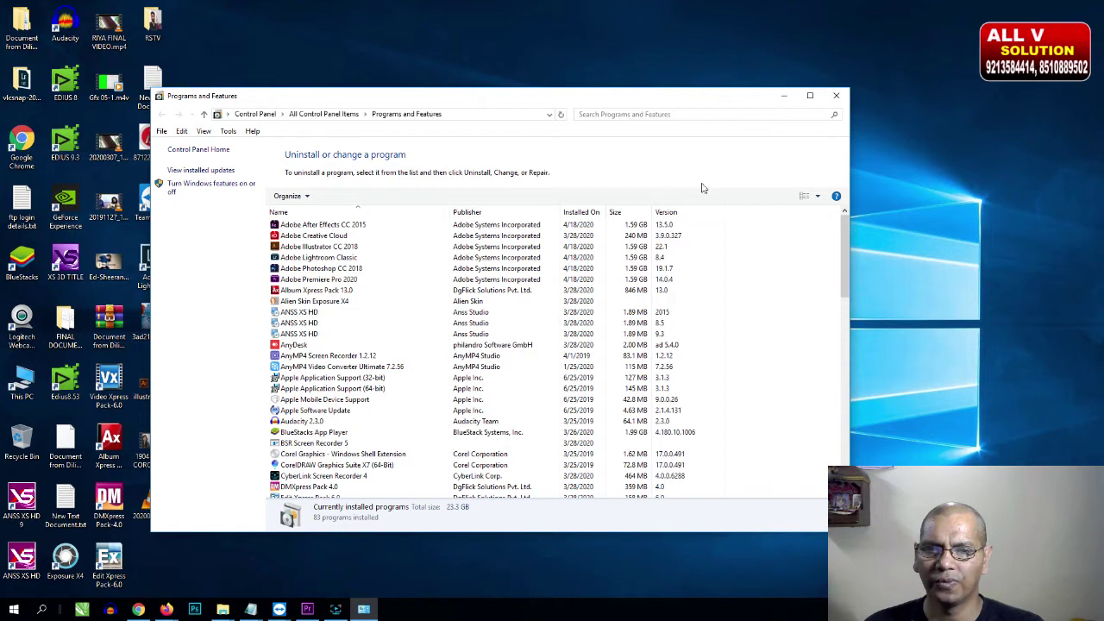
click(835, 96)
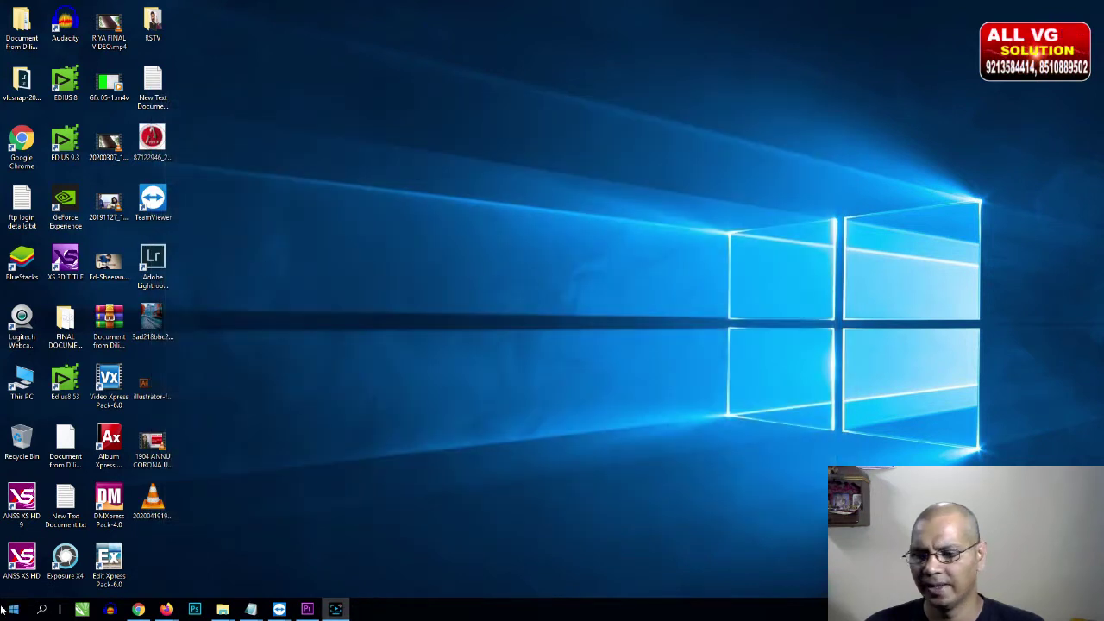
- Open Device Manager and examine the devices under Computer, Disk drives and Display adapters
right_click(15, 613)
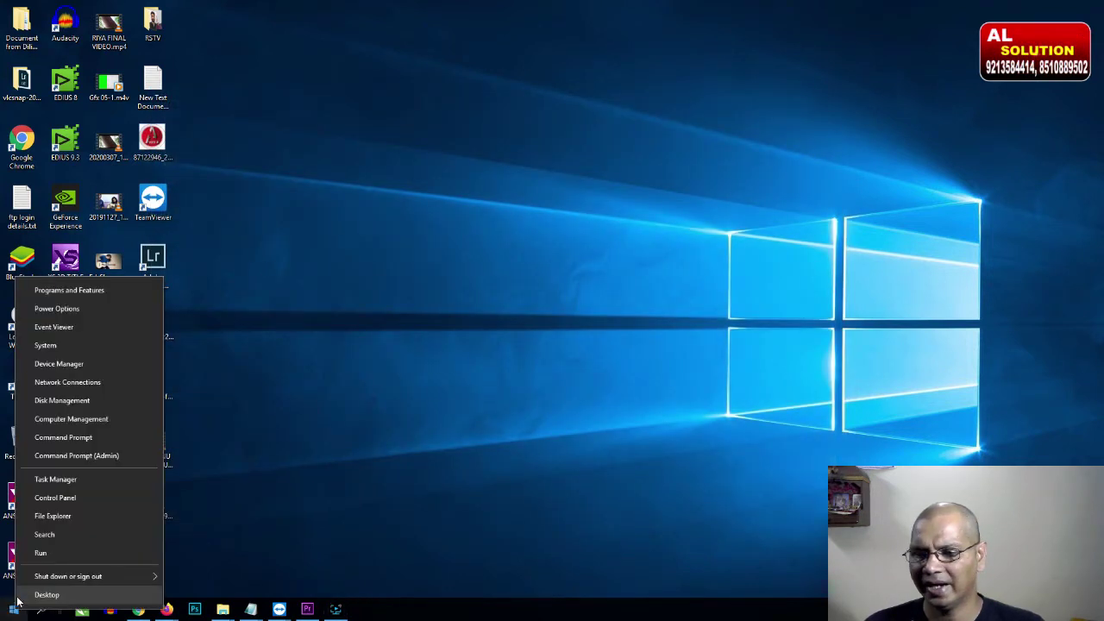
click(64, 367)
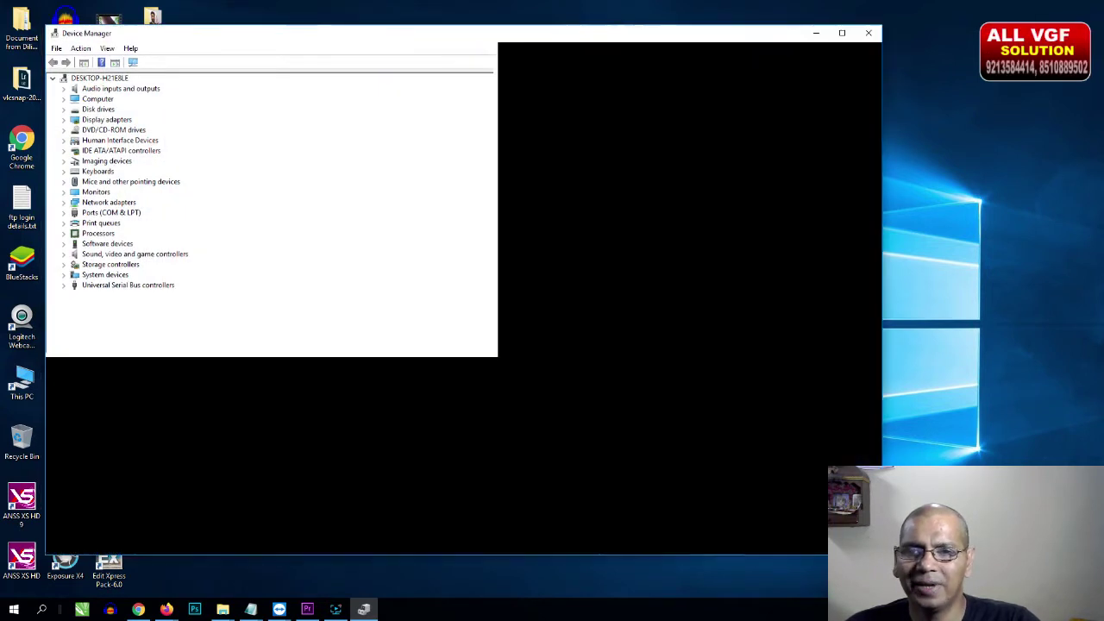
drag(414, 36, 531, 58)
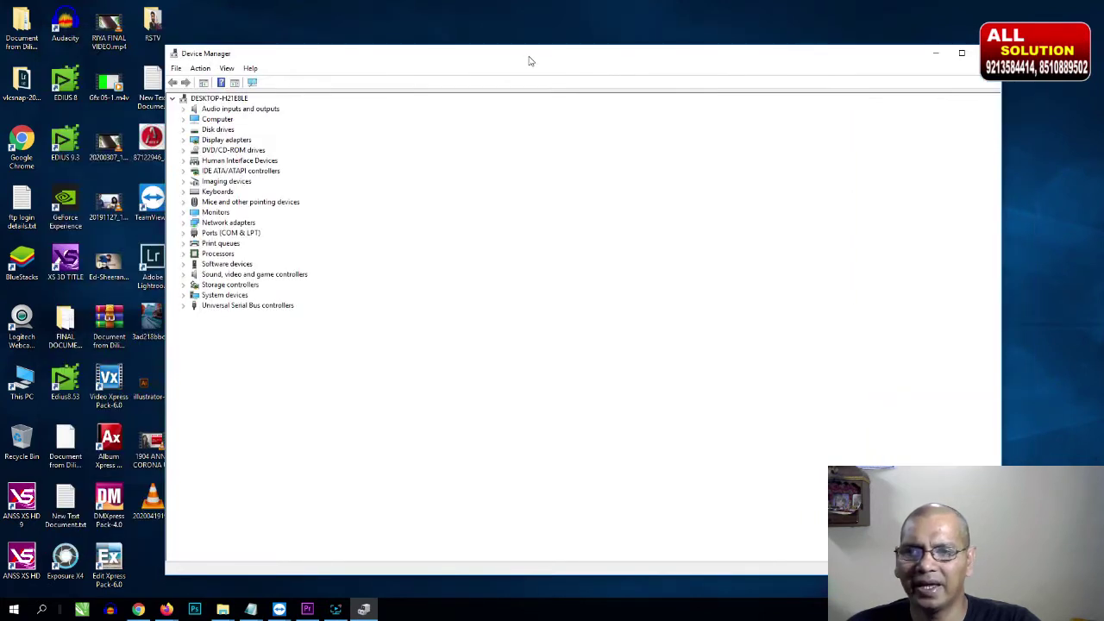
click(183, 122)
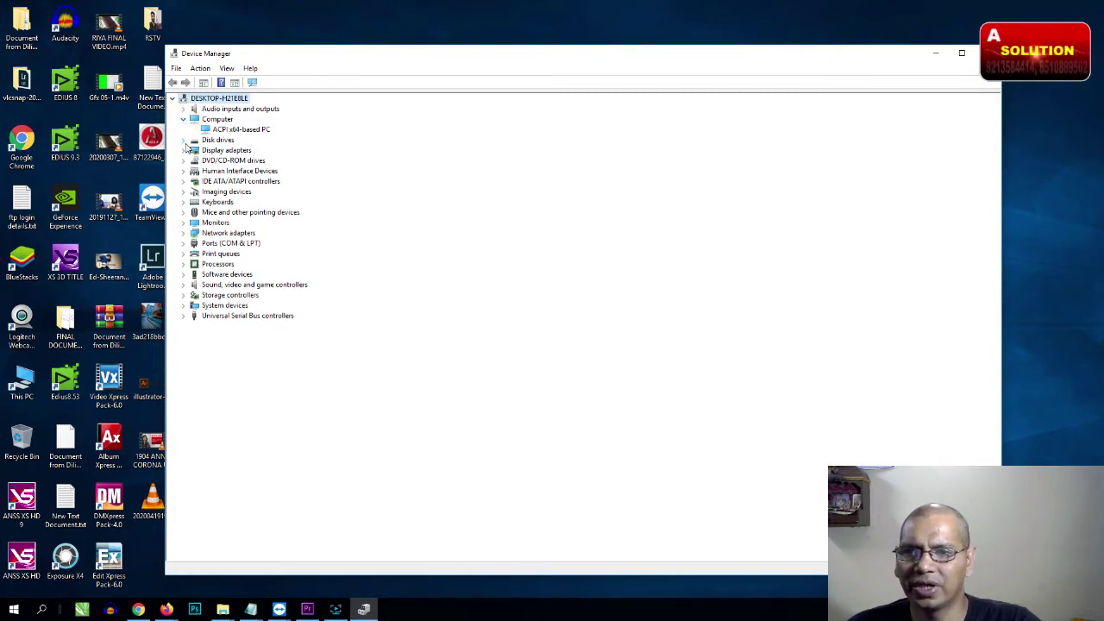
click(184, 140)
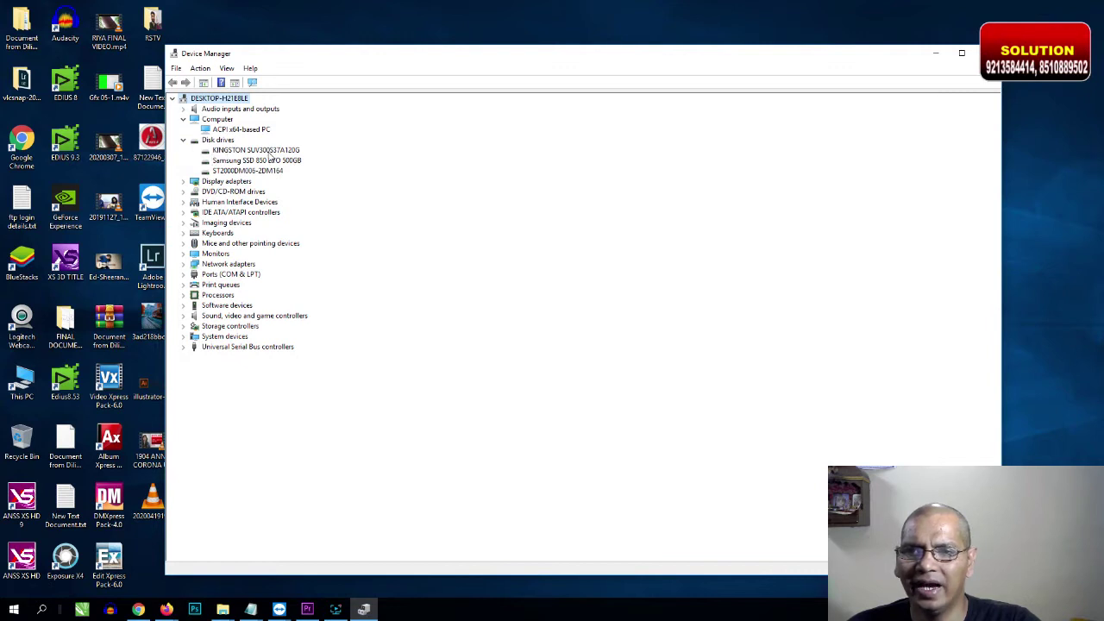
click(226, 181)
click(183, 181)
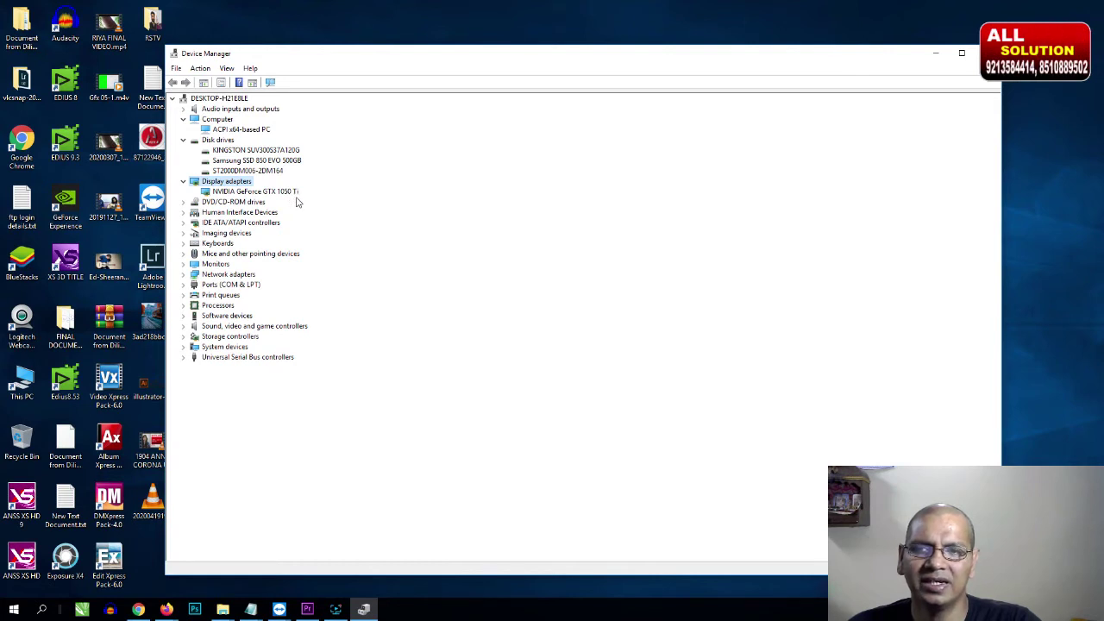
- Maximize Device Manager, examine the Keyboards, DVD/CD-ROM drives and Processors entries, and close it
click(960, 53)
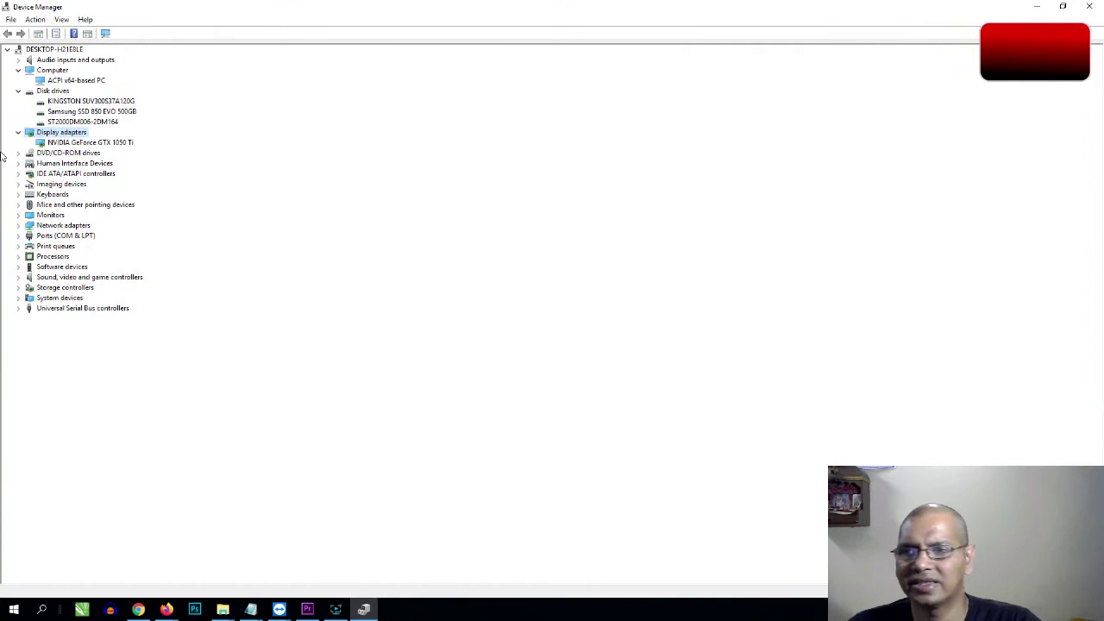
click(18, 194)
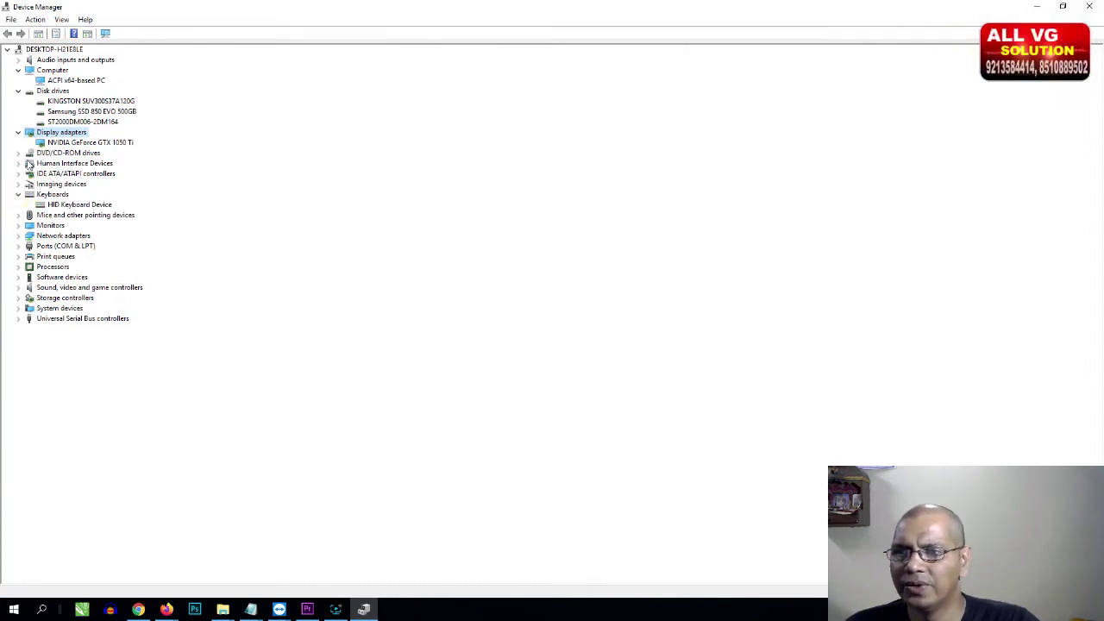
click(18, 152)
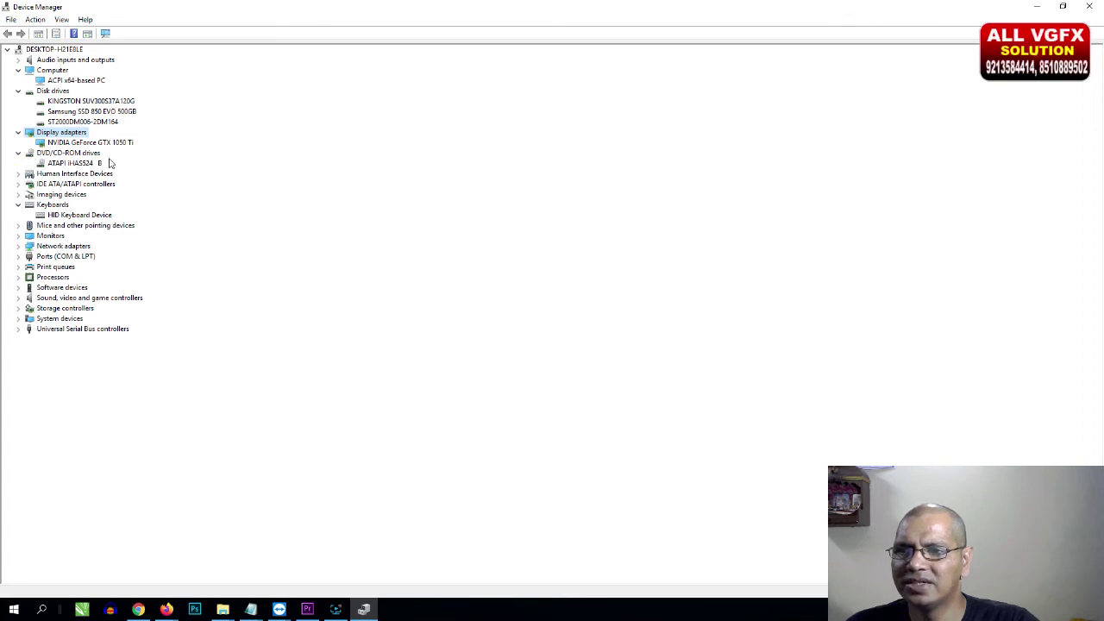
click(18, 277)
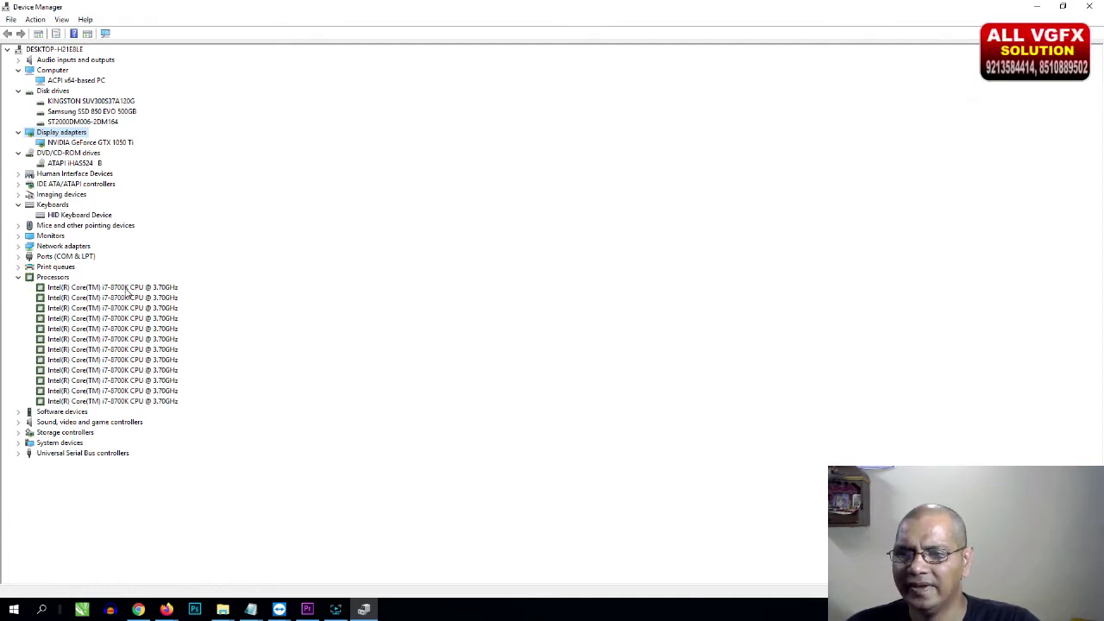
click(18, 276)
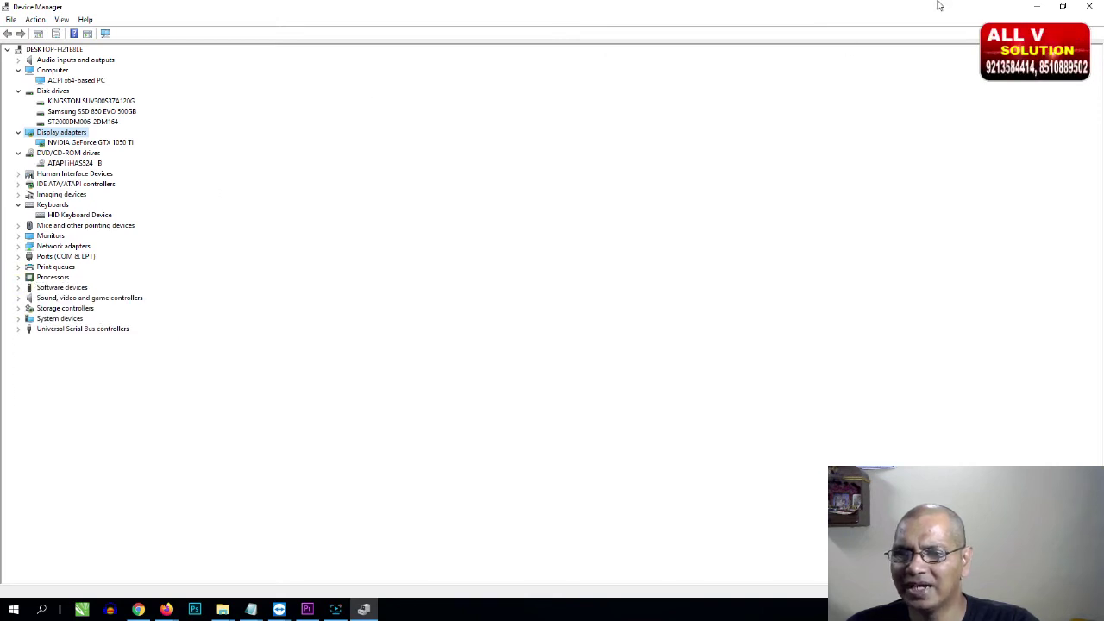
click(1090, 7)
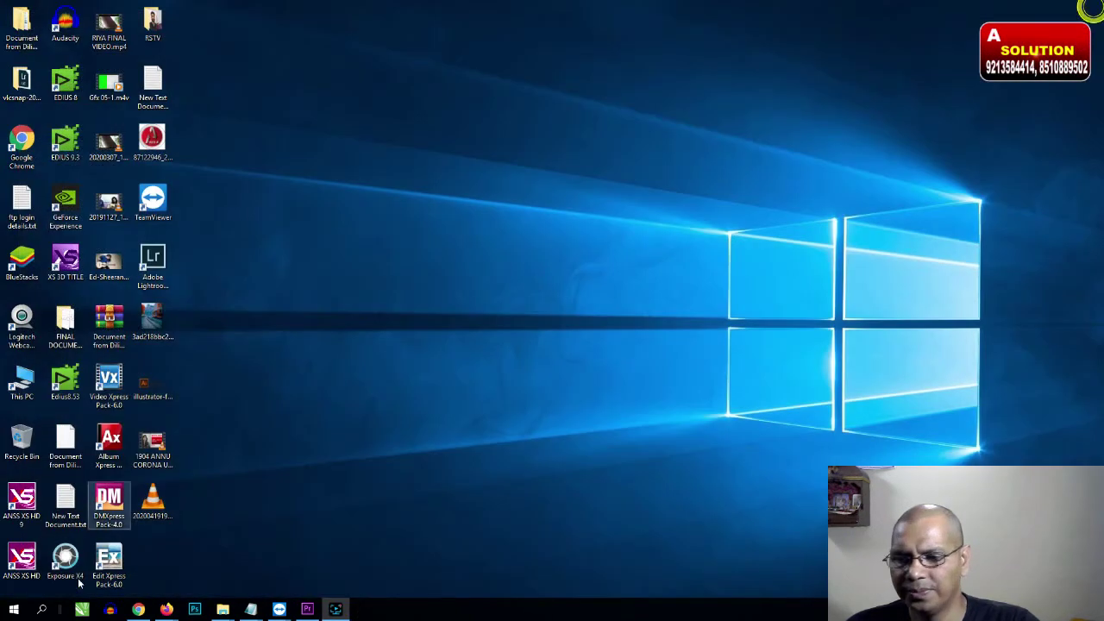
- Open Disk Management and maximize its window
right_click(13, 610)
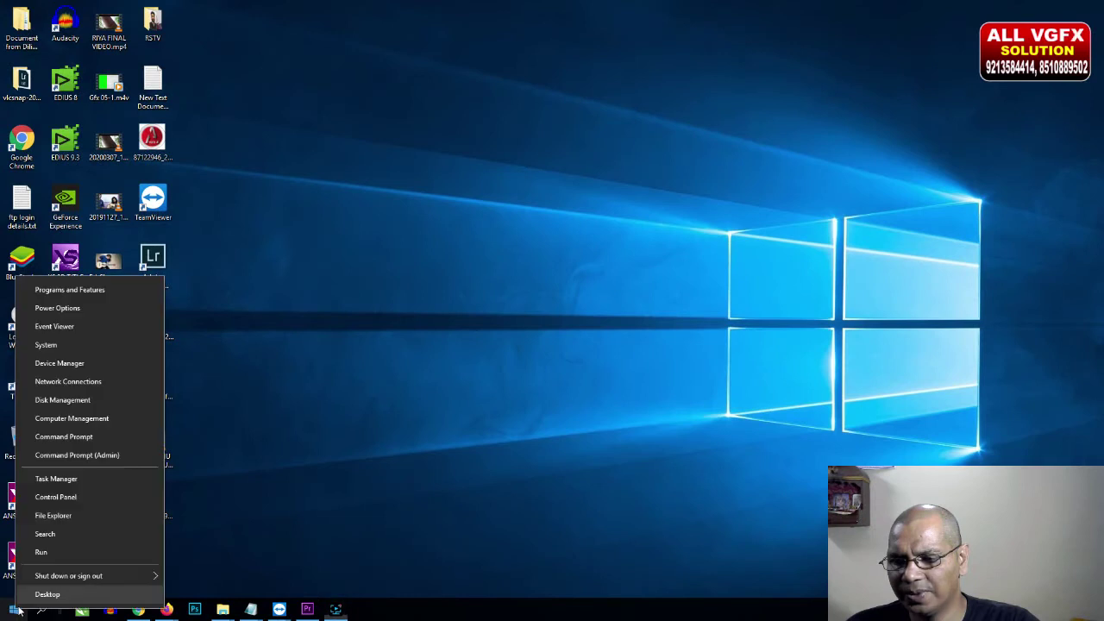
click(69, 400)
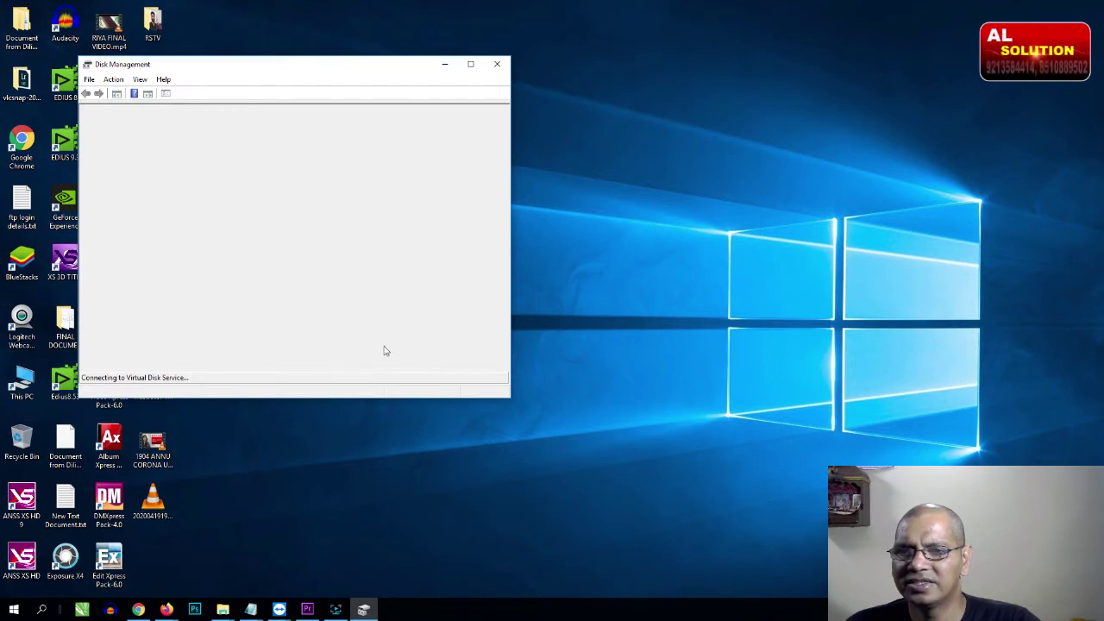
drag(508, 401, 940, 532)
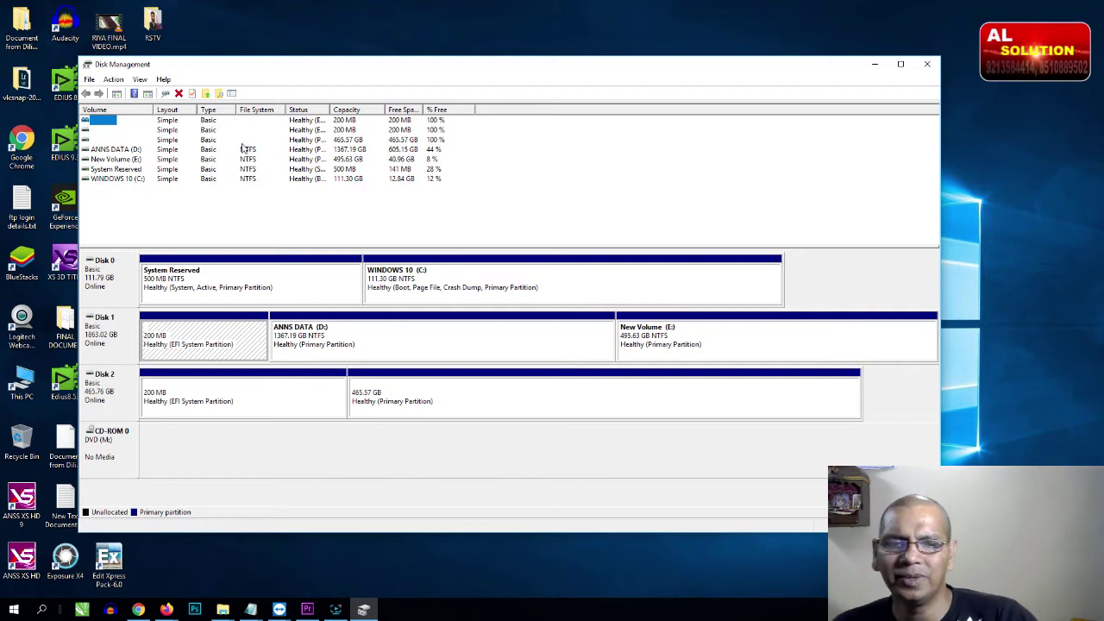
click(901, 64)
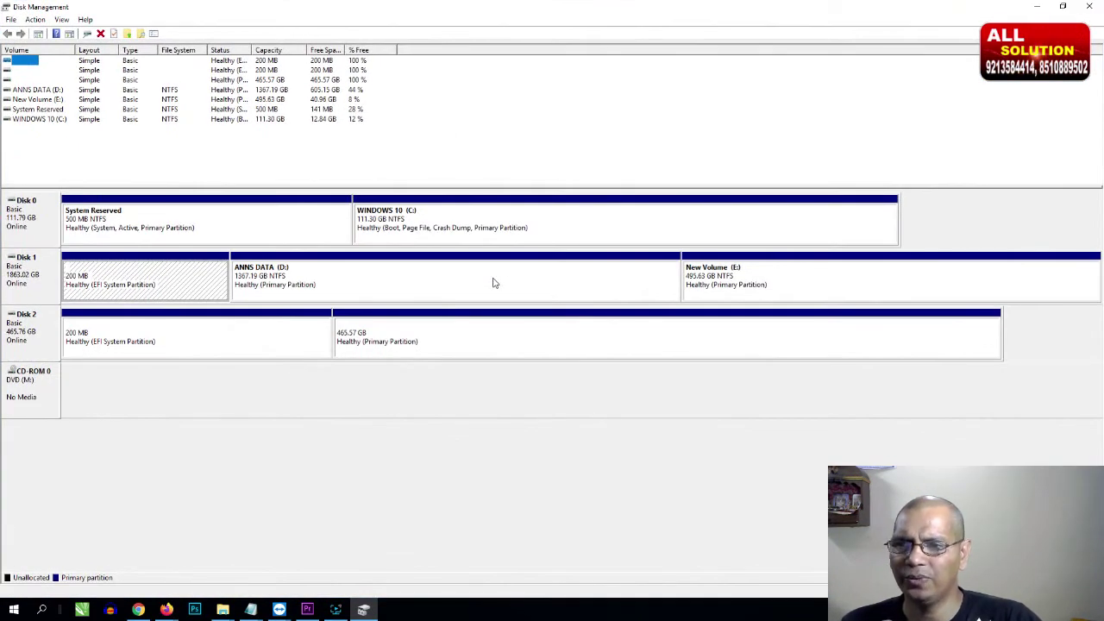
- Inspect the EFI System Partition on Disk 1 and the actions available for the ANNS DATA (D:) volume
click(131, 290)
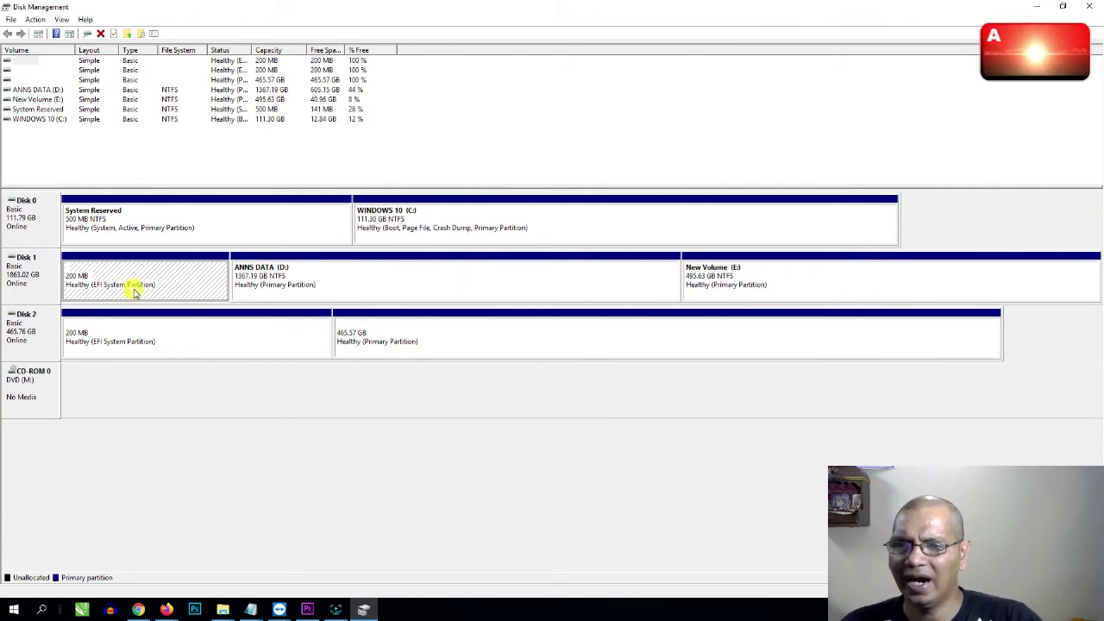
click(283, 286)
right_click(288, 285)
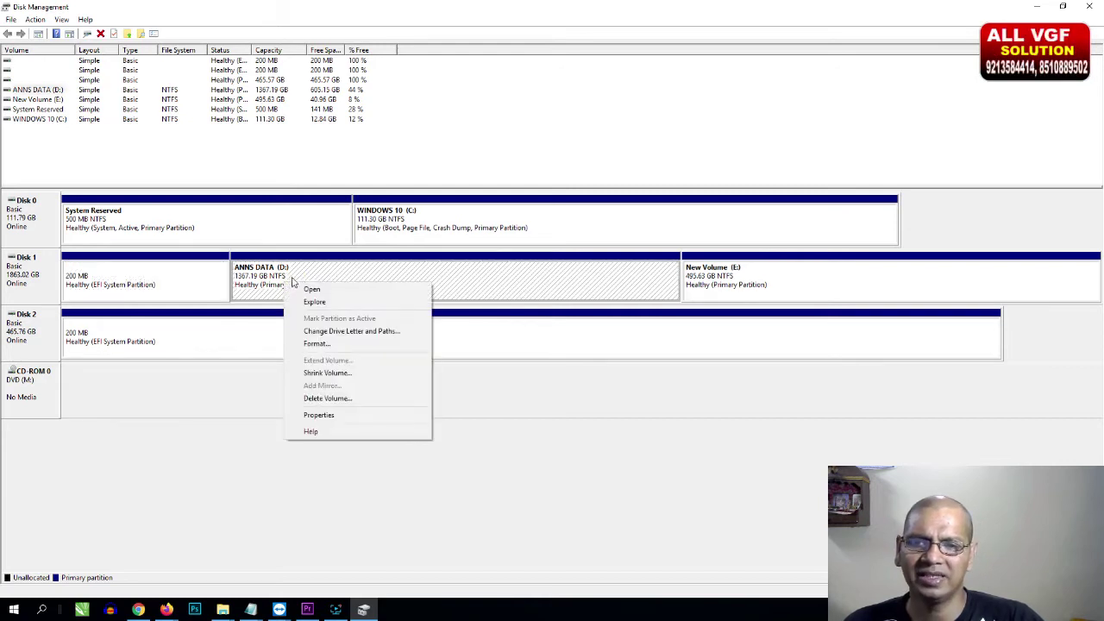
click(285, 276)
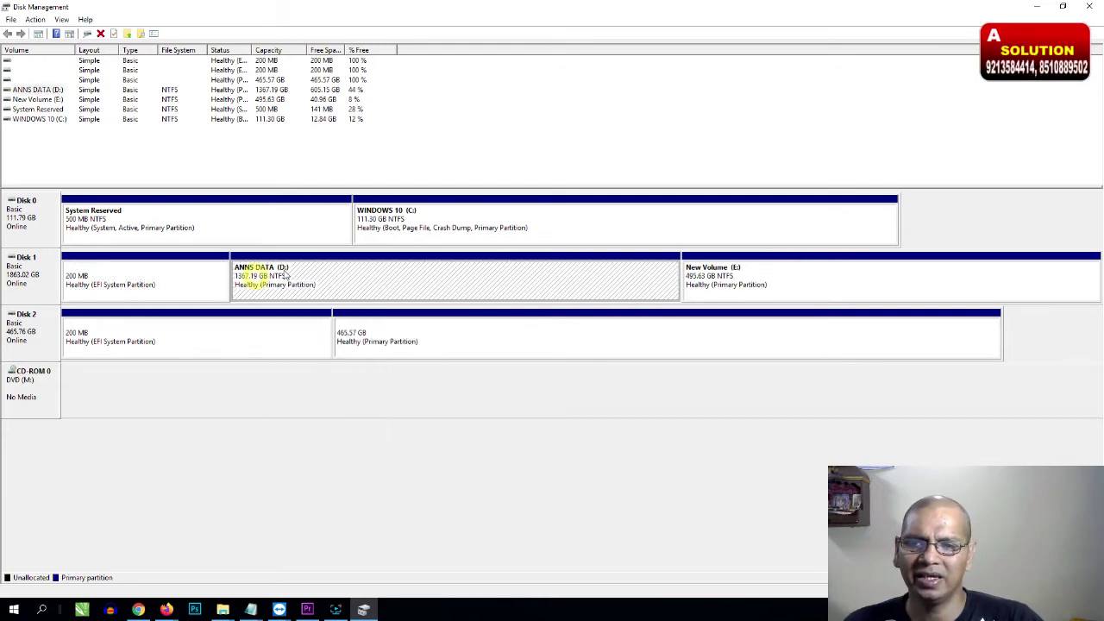
- Choose T as the new drive letter for New Volume (E:) and cancel the change without applying it
click(738, 290)
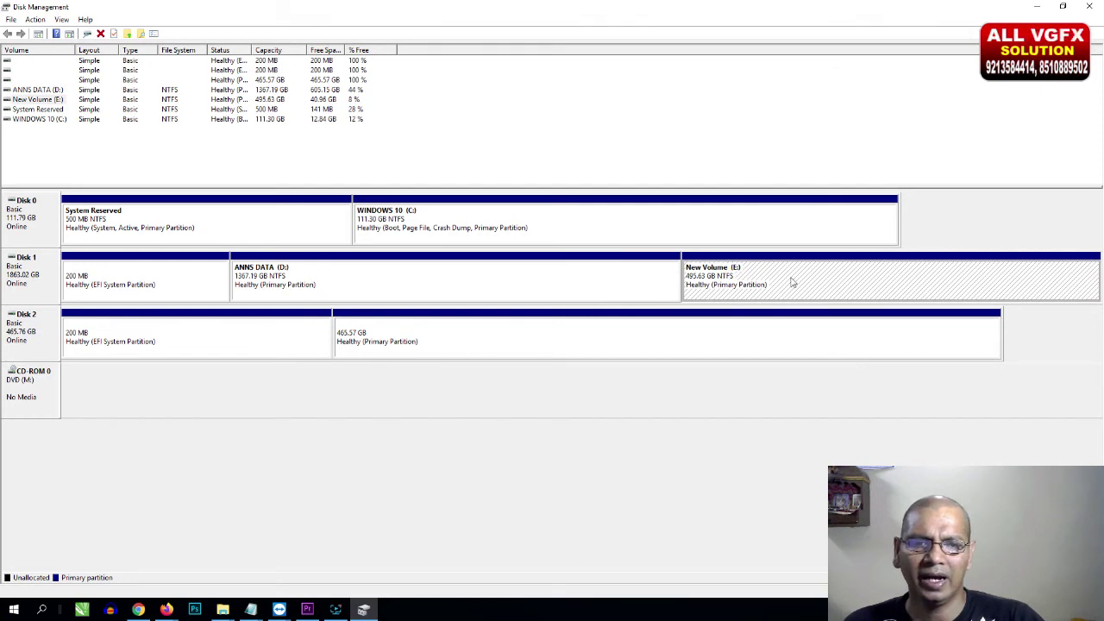
right_click(758, 278)
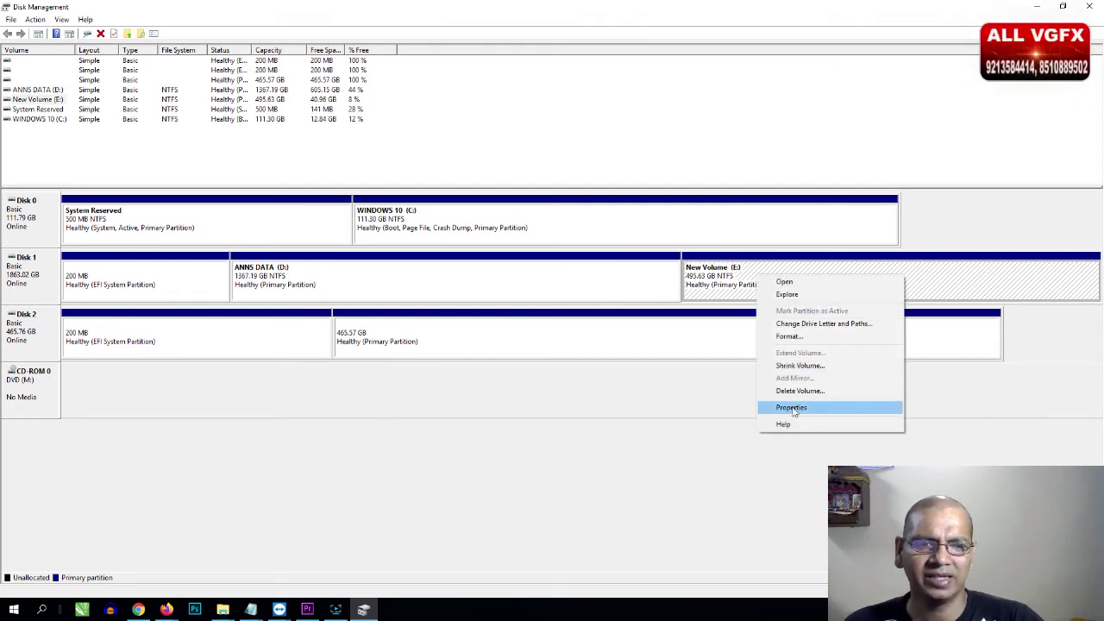
click(794, 324)
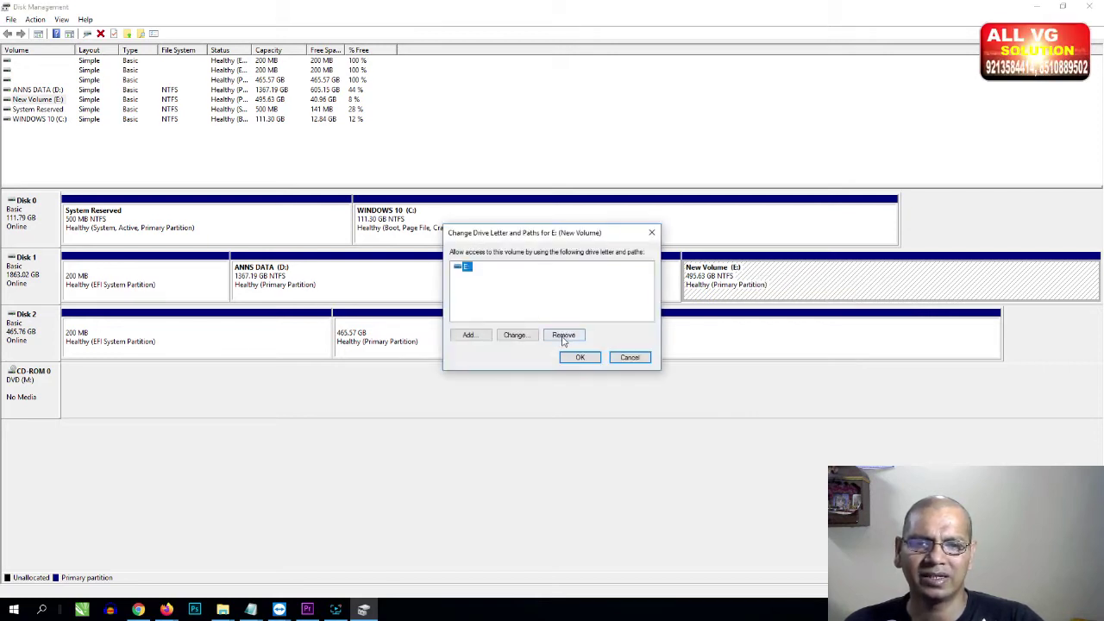
click(515, 336)
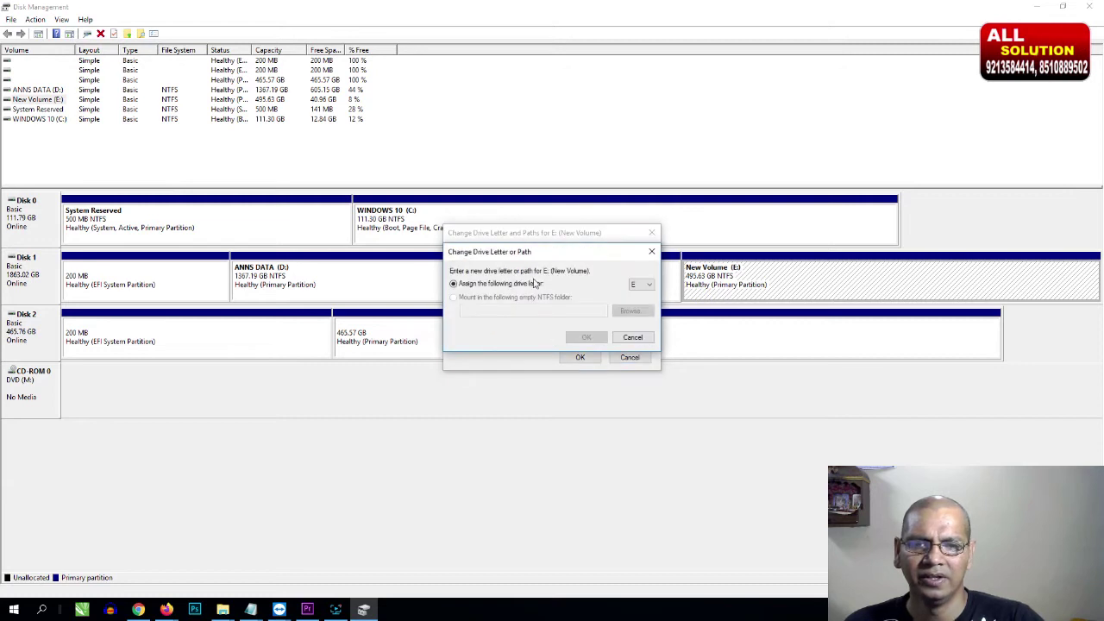
click(642, 287)
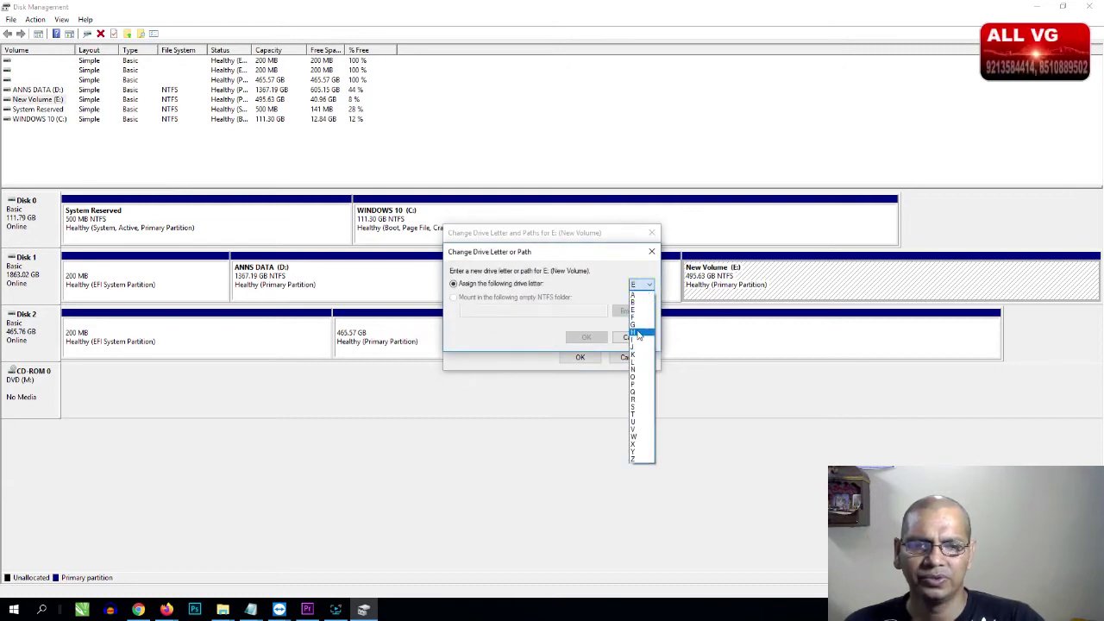
click(633, 415)
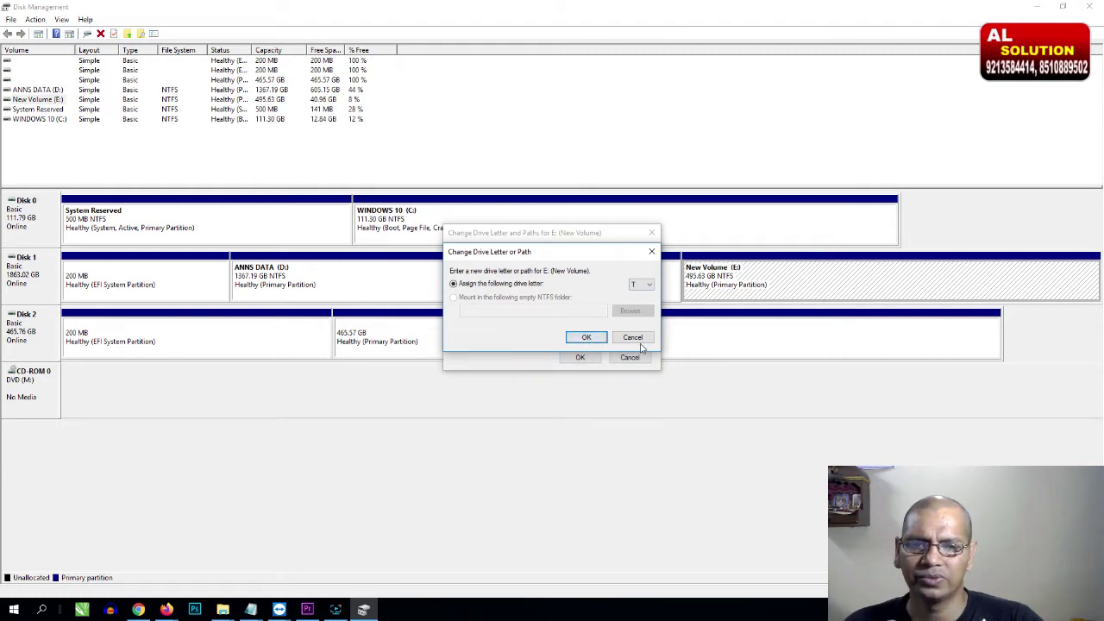
click(632, 338)
click(630, 359)
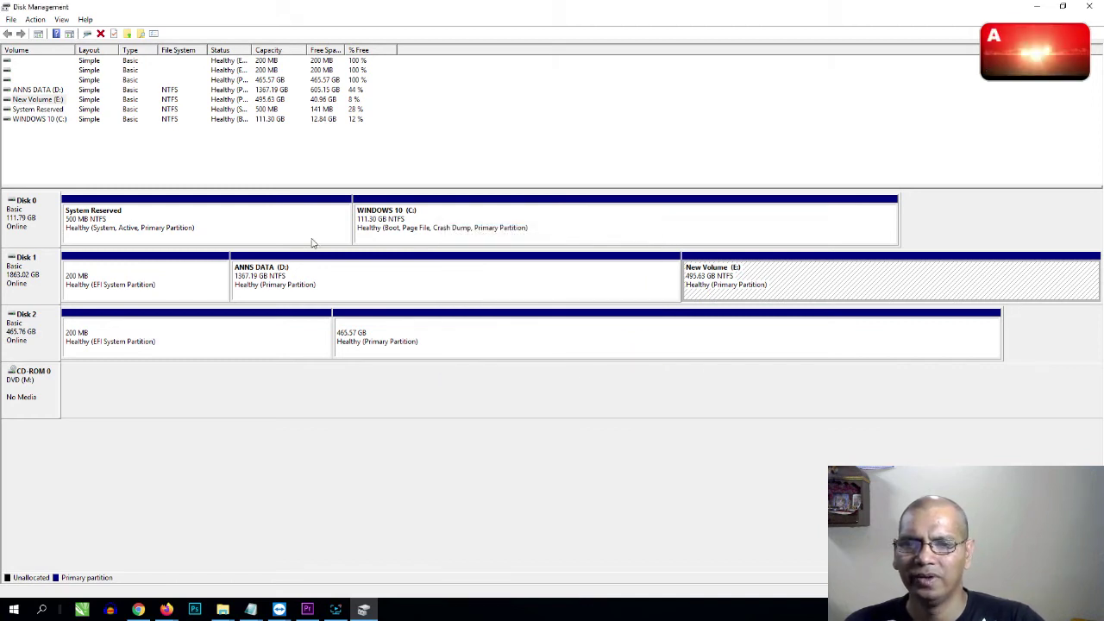
- Examine the D: and E: volumes on Disk 1 and both partitions on Disk 2, and close Disk Management
click(285, 291)
click(750, 290)
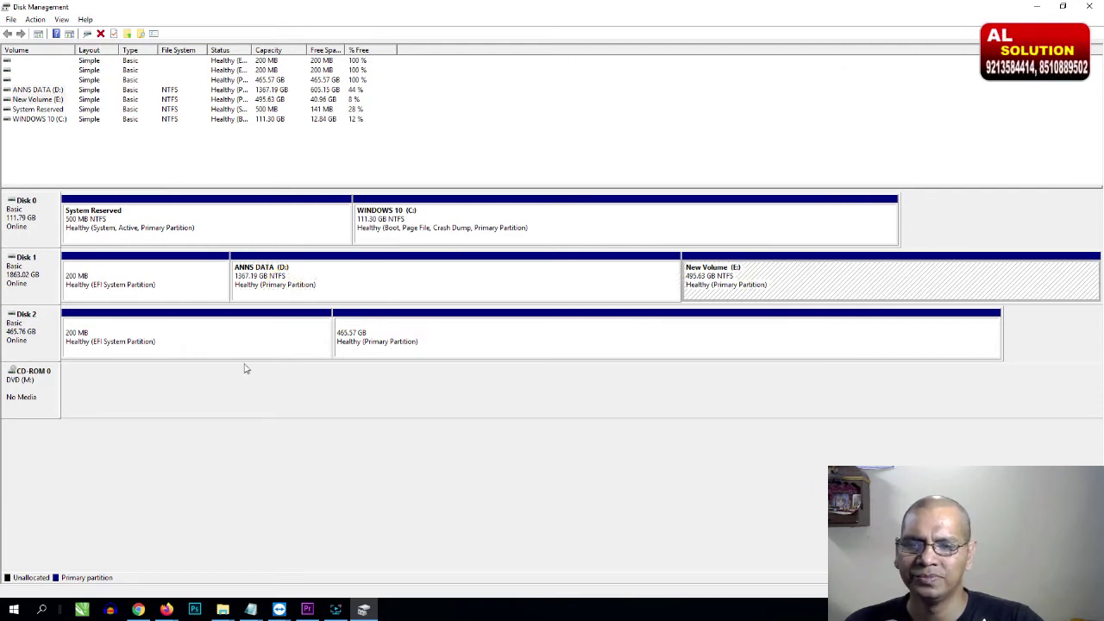
click(206, 350)
click(354, 341)
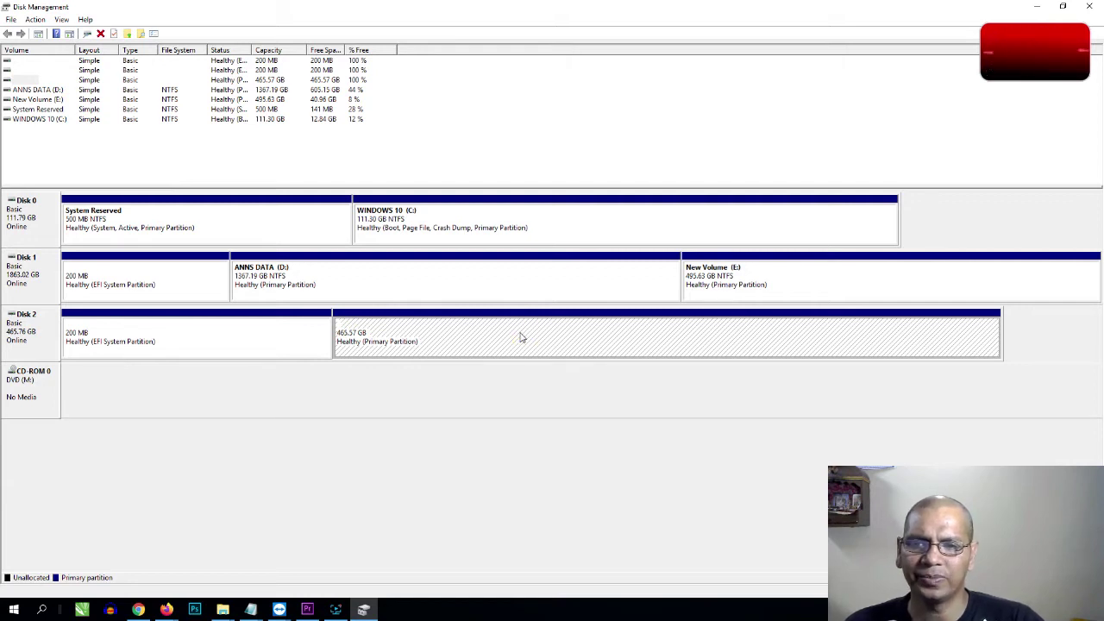
click(235, 342)
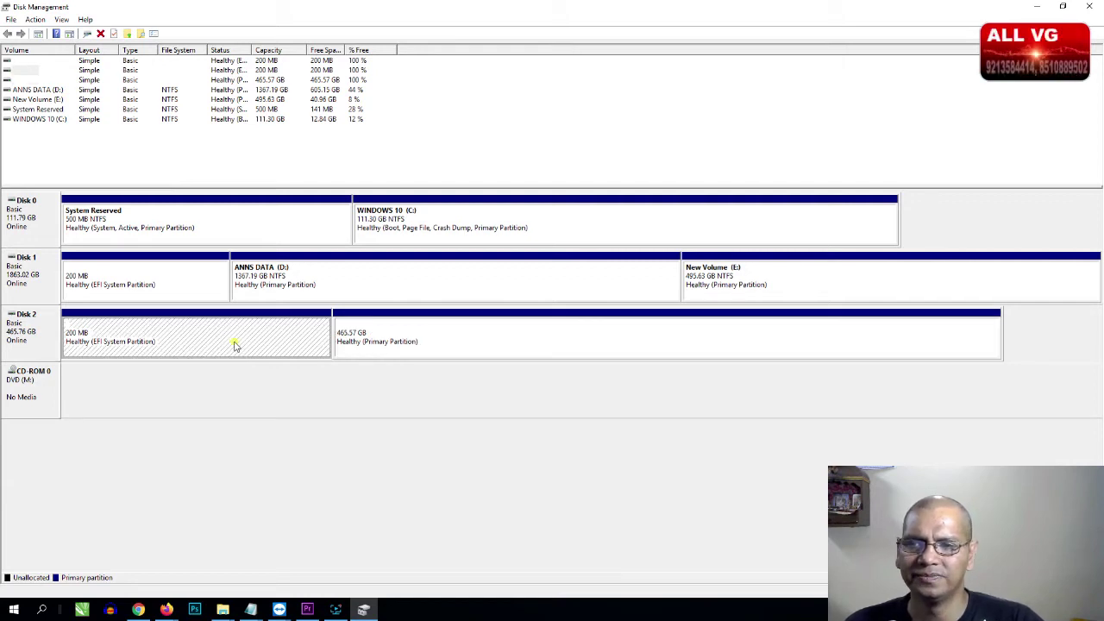
click(1097, 6)
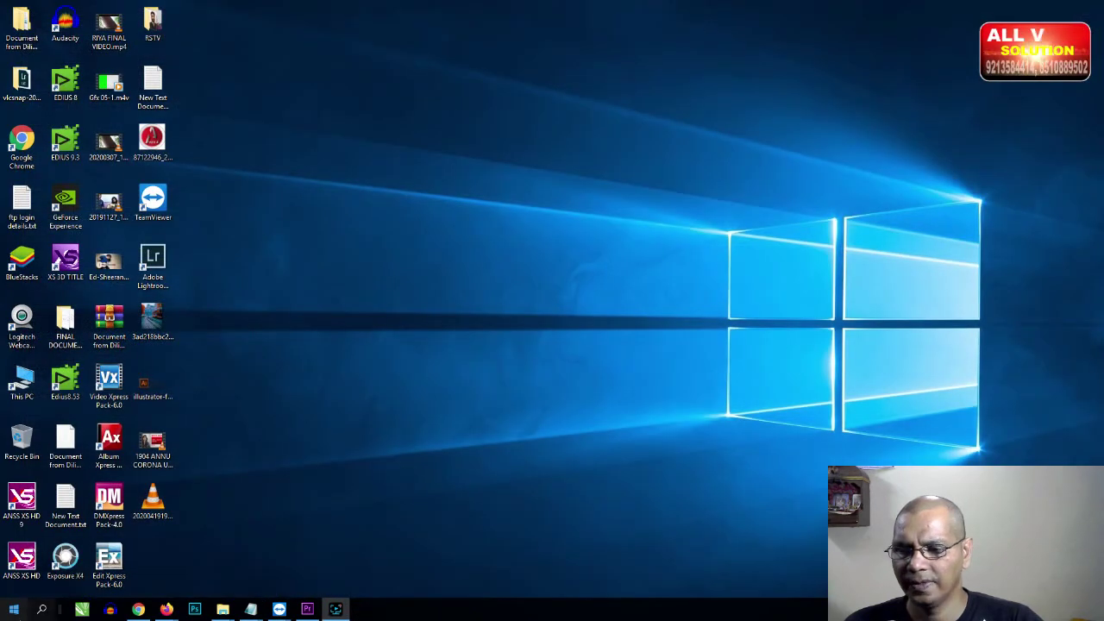
- Open Computer Management from the Windows system shortcuts
click(16, 612)
click(16, 612)
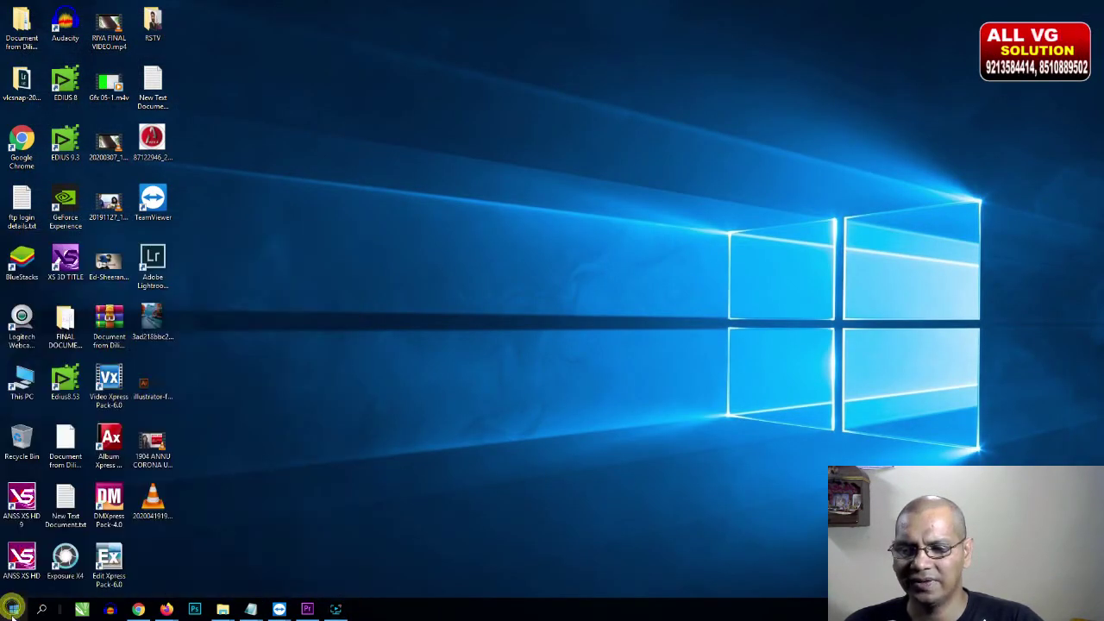
right_click(15, 613)
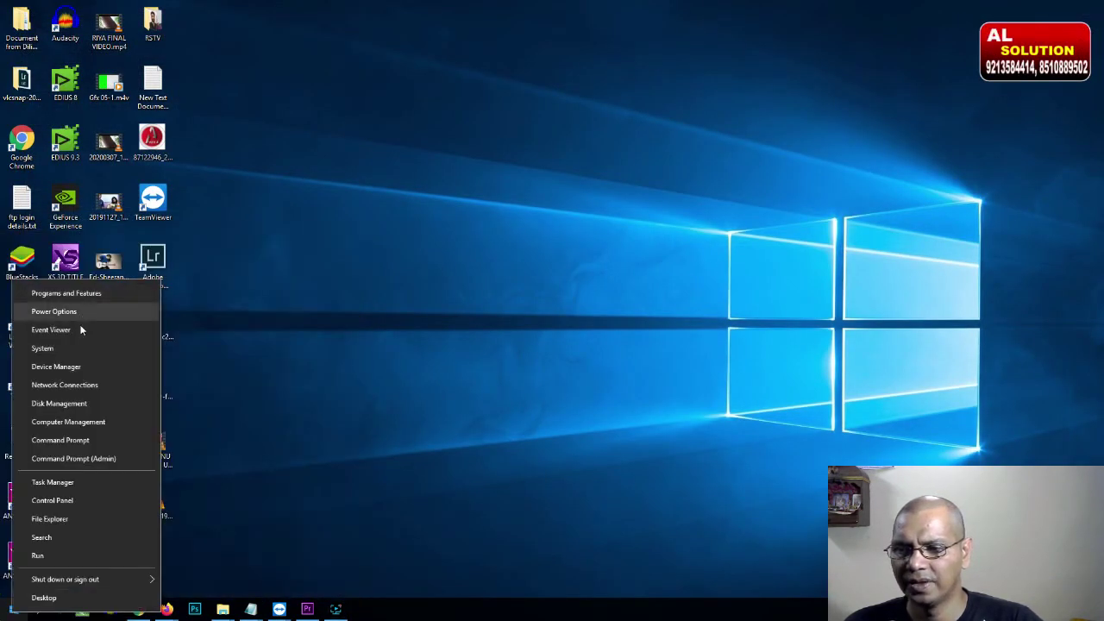
click(68, 422)
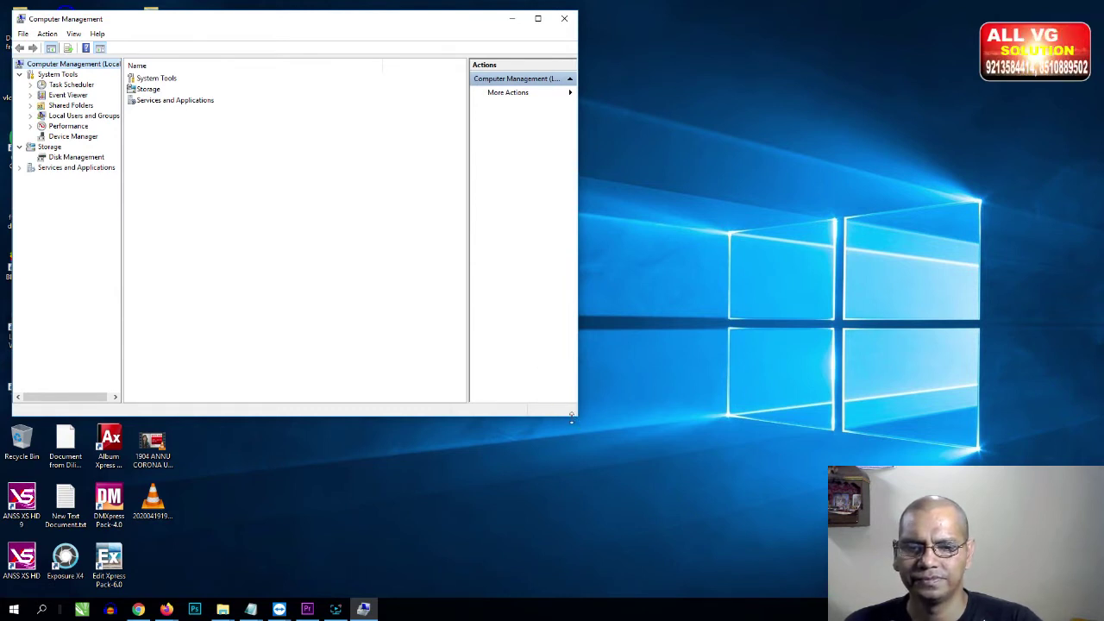
- Widen the Computer Management window and its console tree, and view the System Tools entries from Task Scheduler through Performance
drag(576, 419, 890, 458)
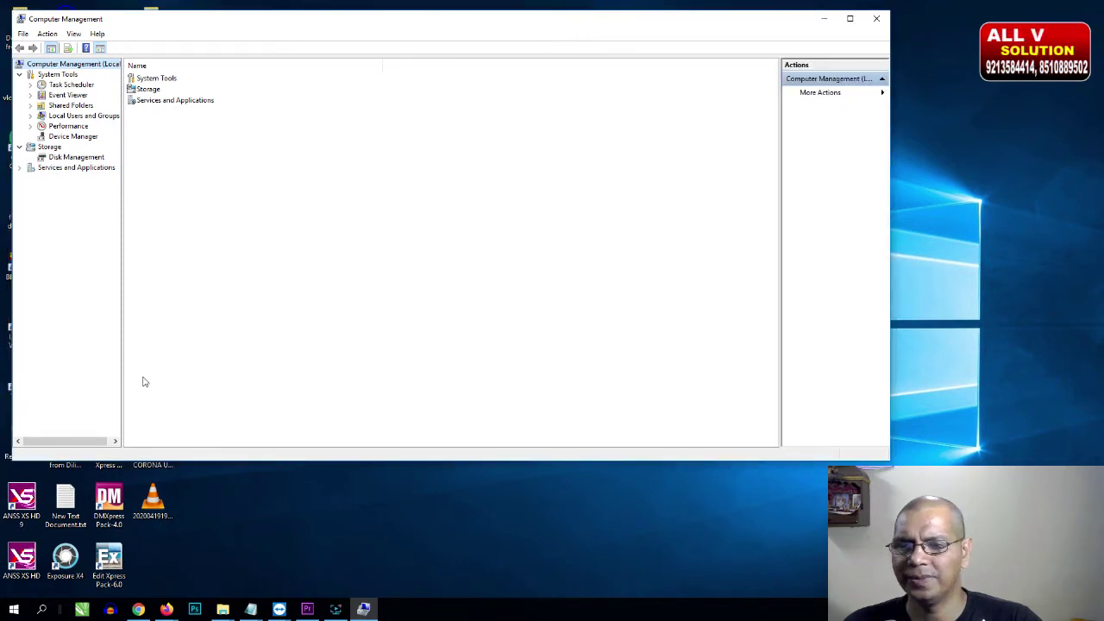
drag(121, 373, 300, 389)
click(75, 85)
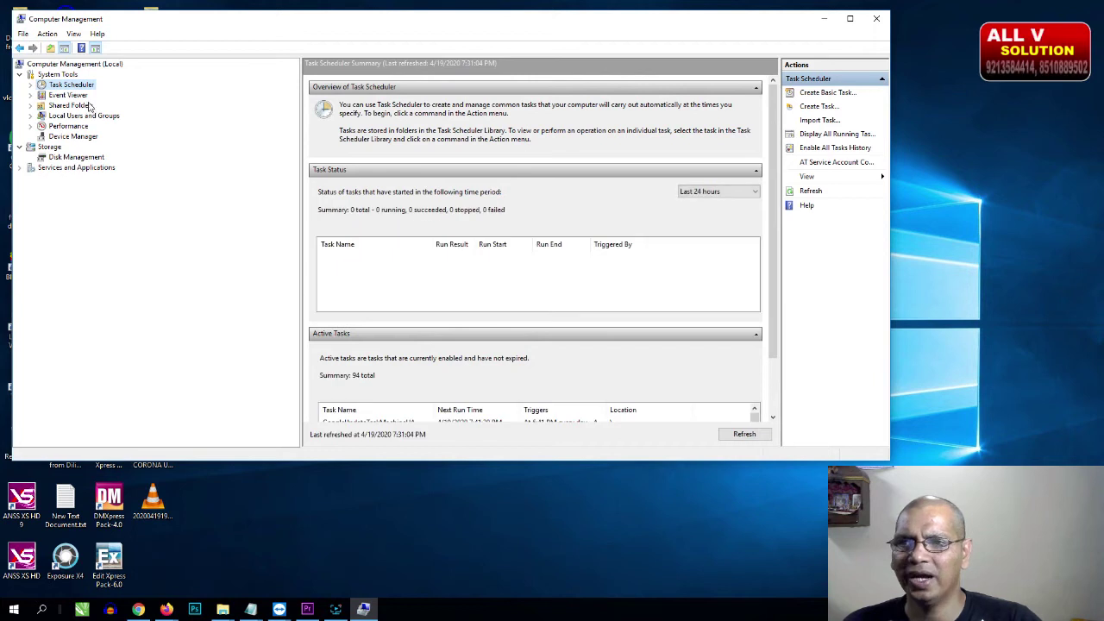
click(81, 95)
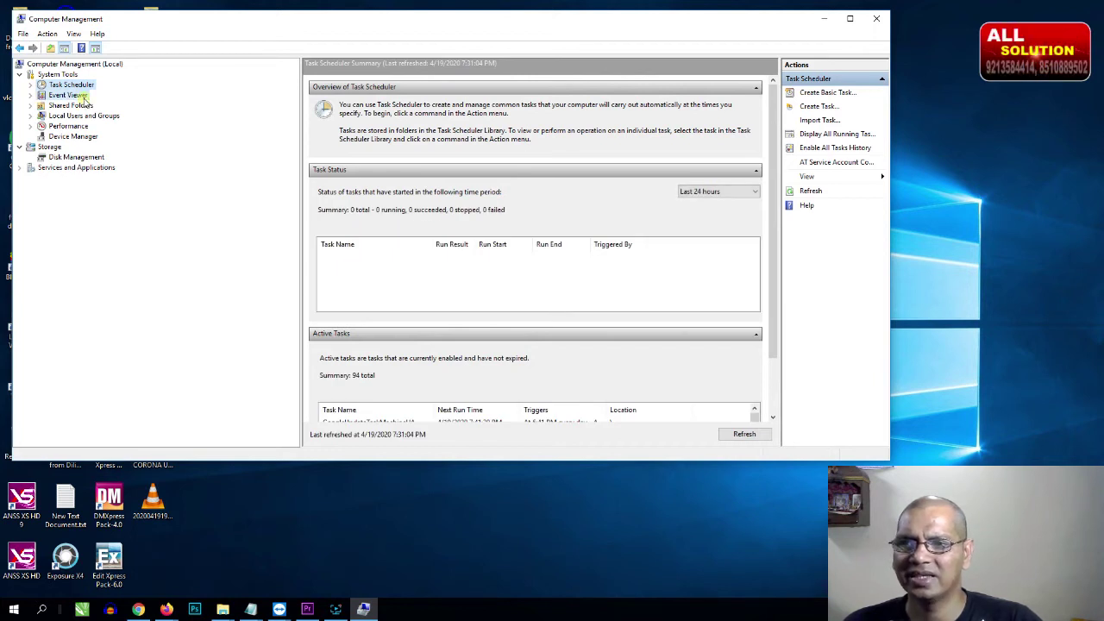
click(76, 105)
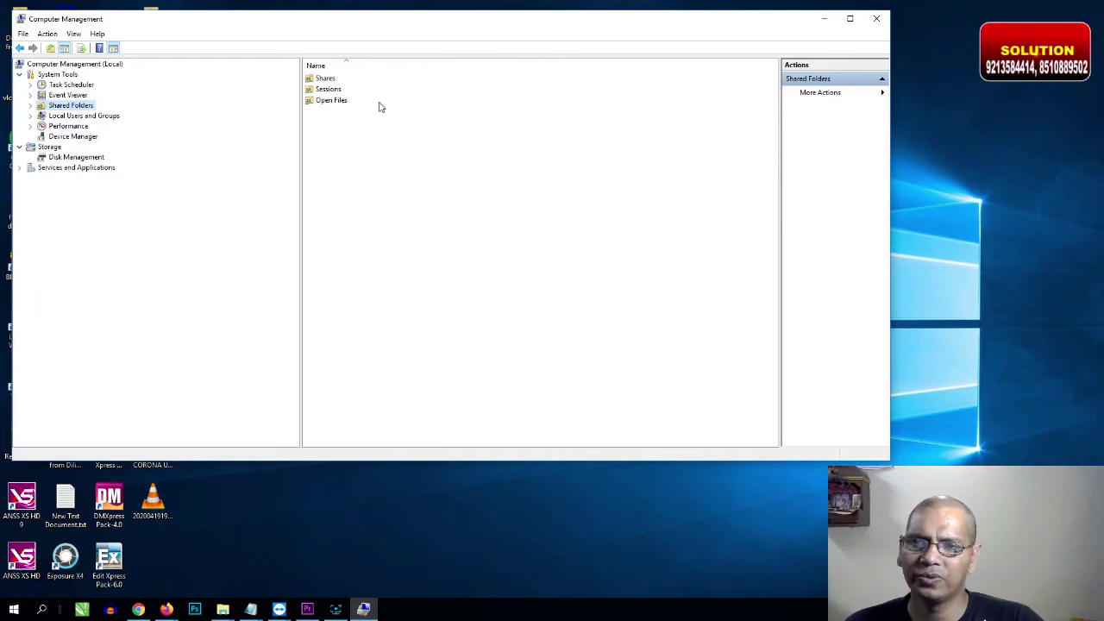
click(63, 117)
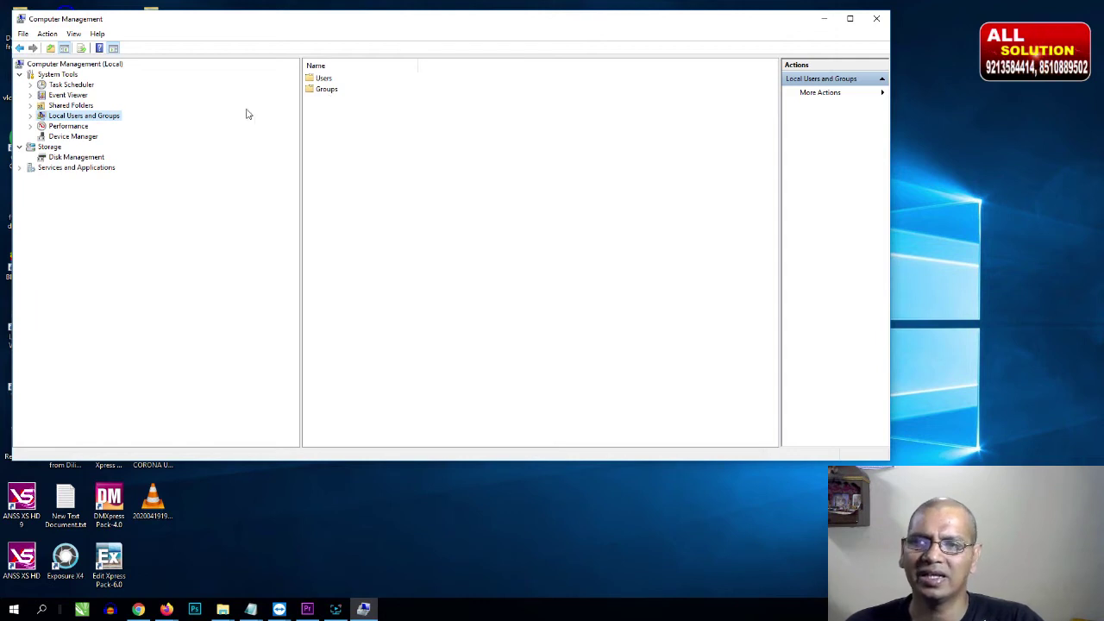
click(76, 127)
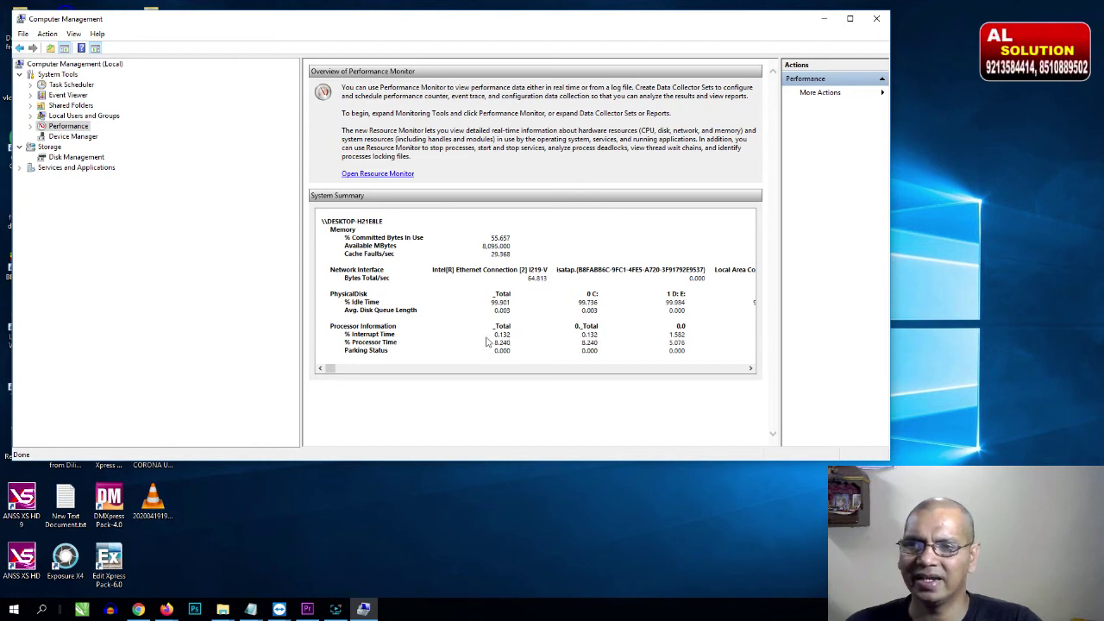
- View Disk Management under Storage in the console tree, and close Computer Management
click(50, 148)
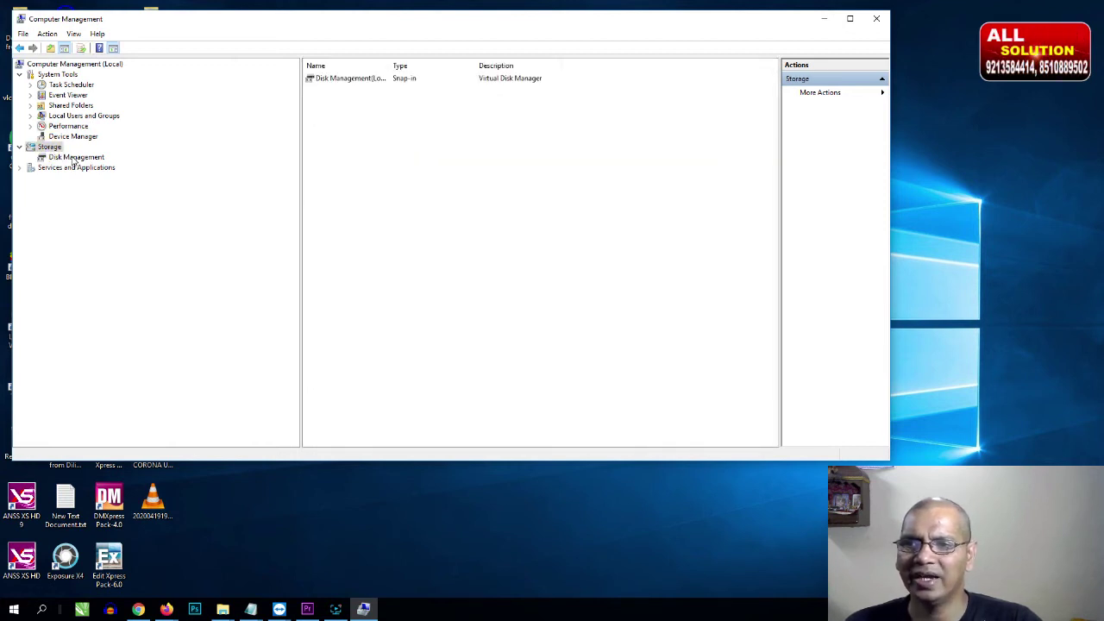
click(76, 157)
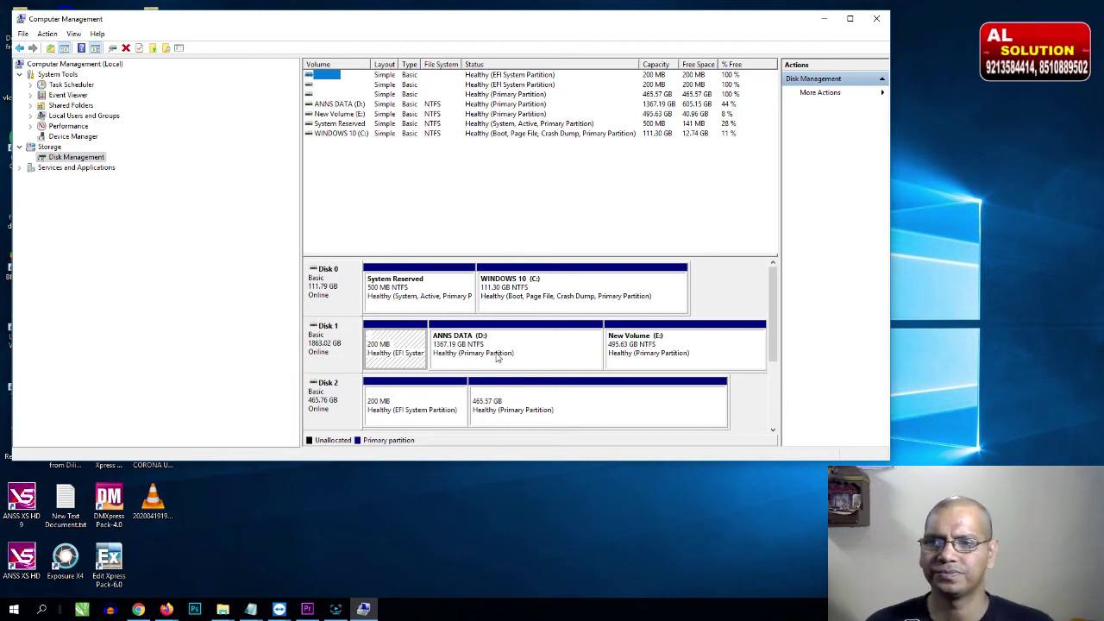
click(877, 19)
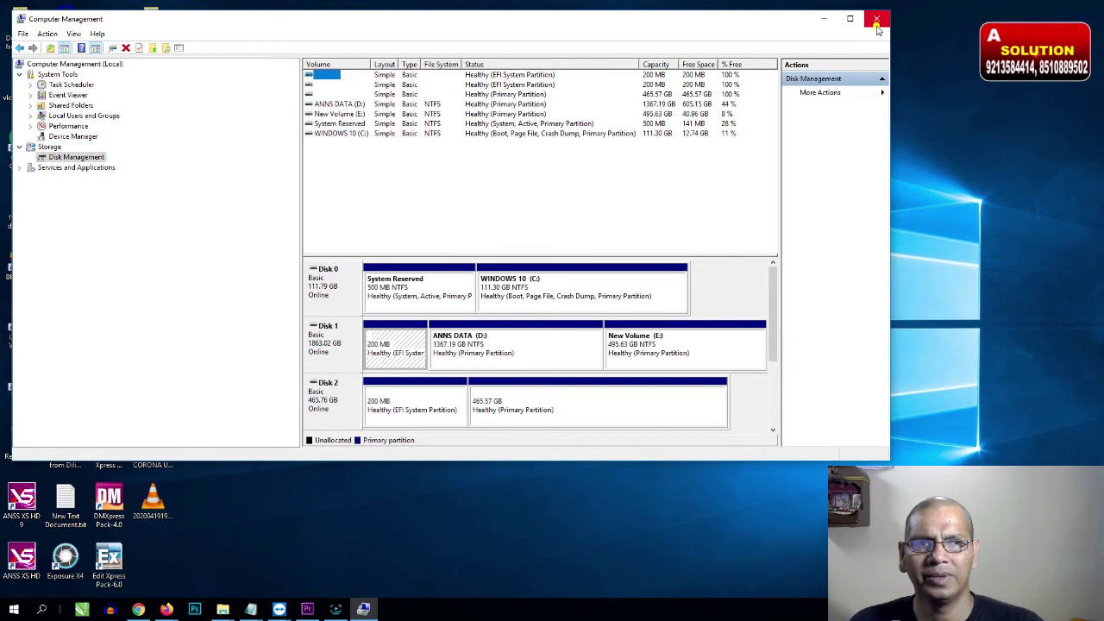
- Open Command Prompt from the Windows system shortcuts
click(13, 610)
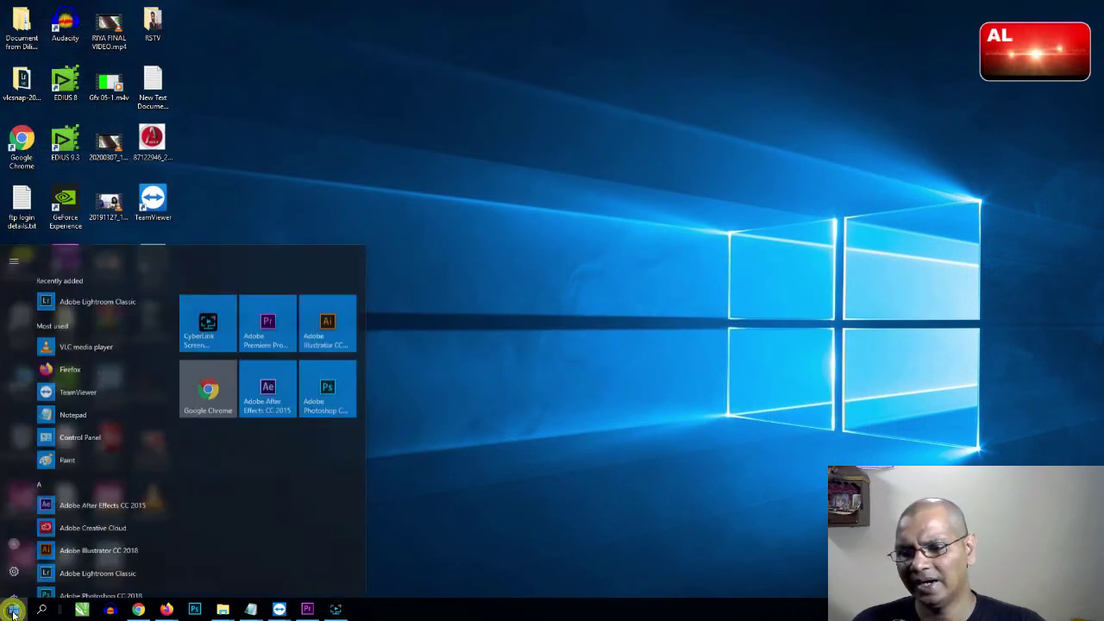
right_click(13, 611)
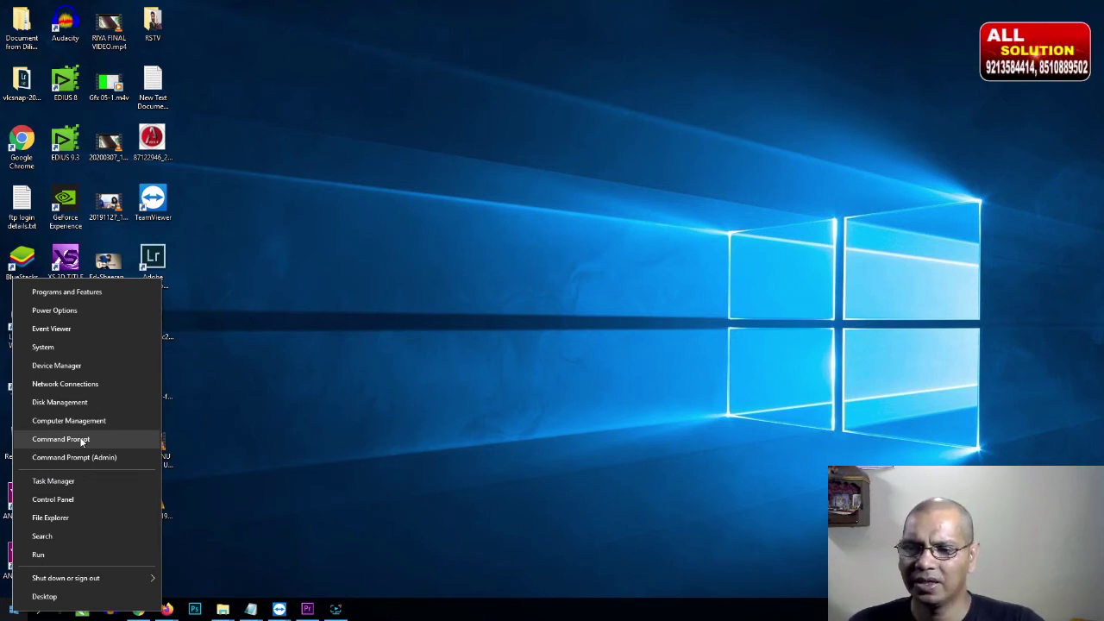
click(83, 441)
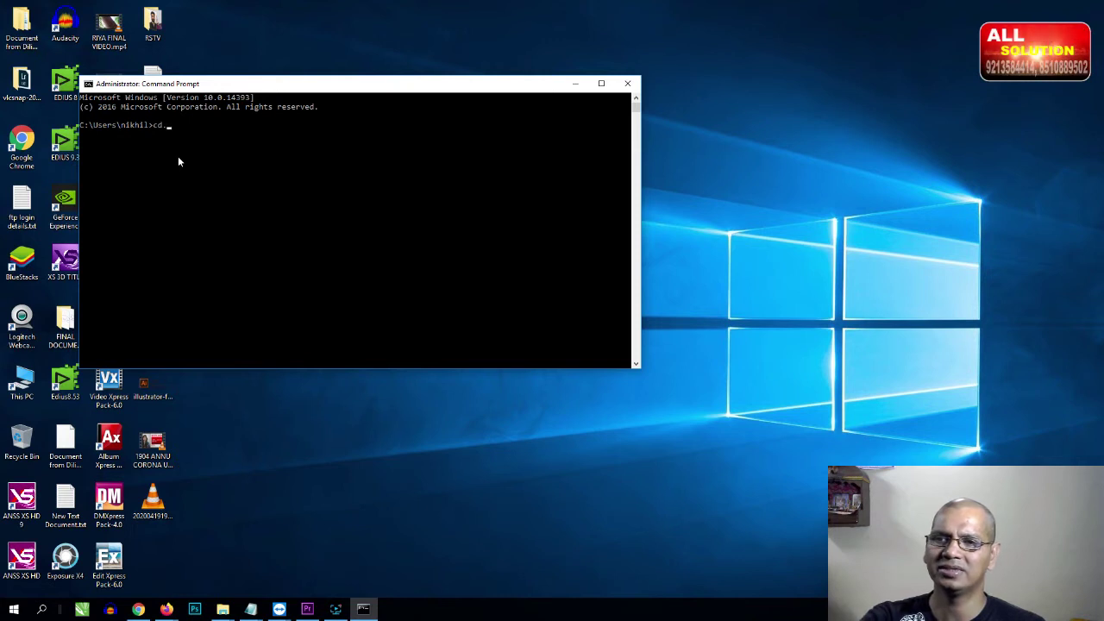
- Go up one folder with "cd.." and try to change into the Windows folder with "cd windows"
text(cd..)
key(Return)
text(cd windows)
key(Return)
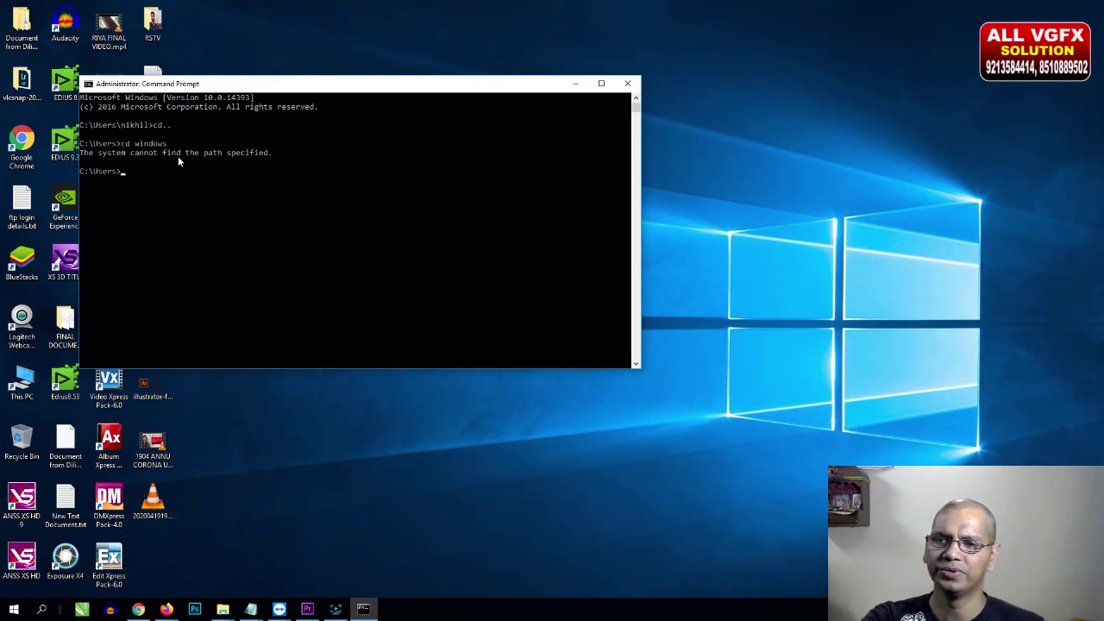
- Run the "tree" command, look back through the folder listing in an enlarged window, and close Command Prompt
text(tree)
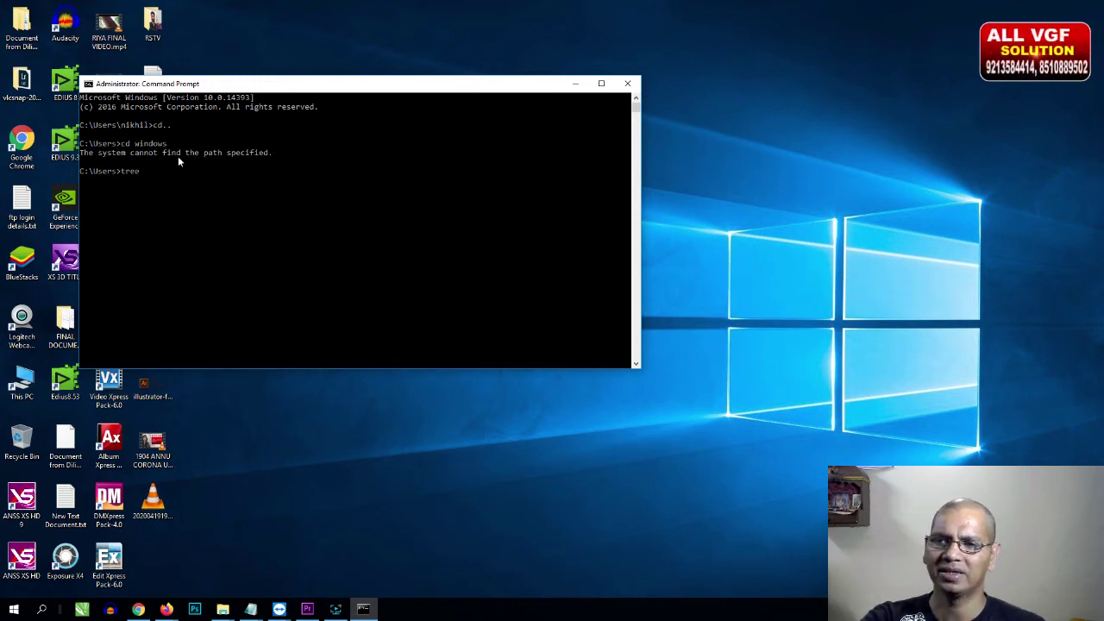
key(Return)
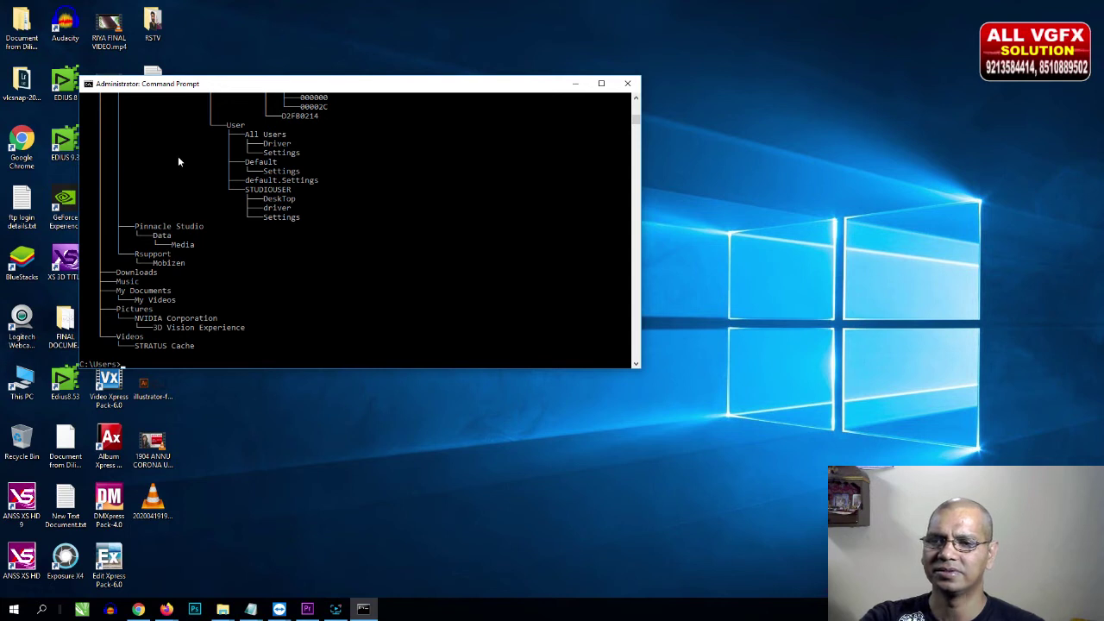
drag(639, 368, 848, 496)
scroll(357, 362, up, 15)
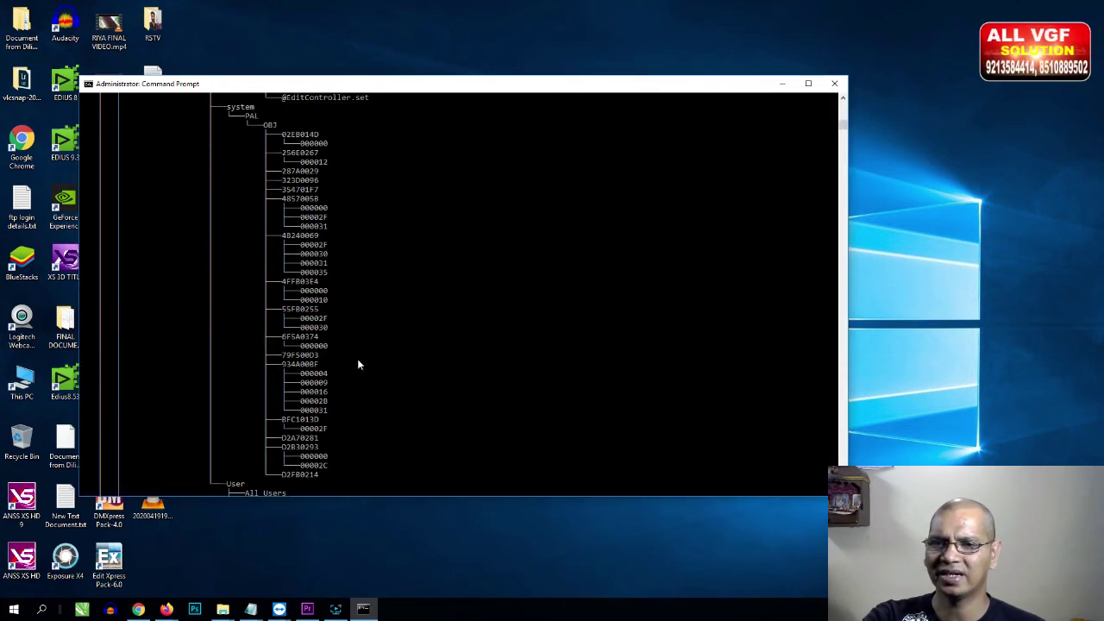
scroll(358, 364, up, 15)
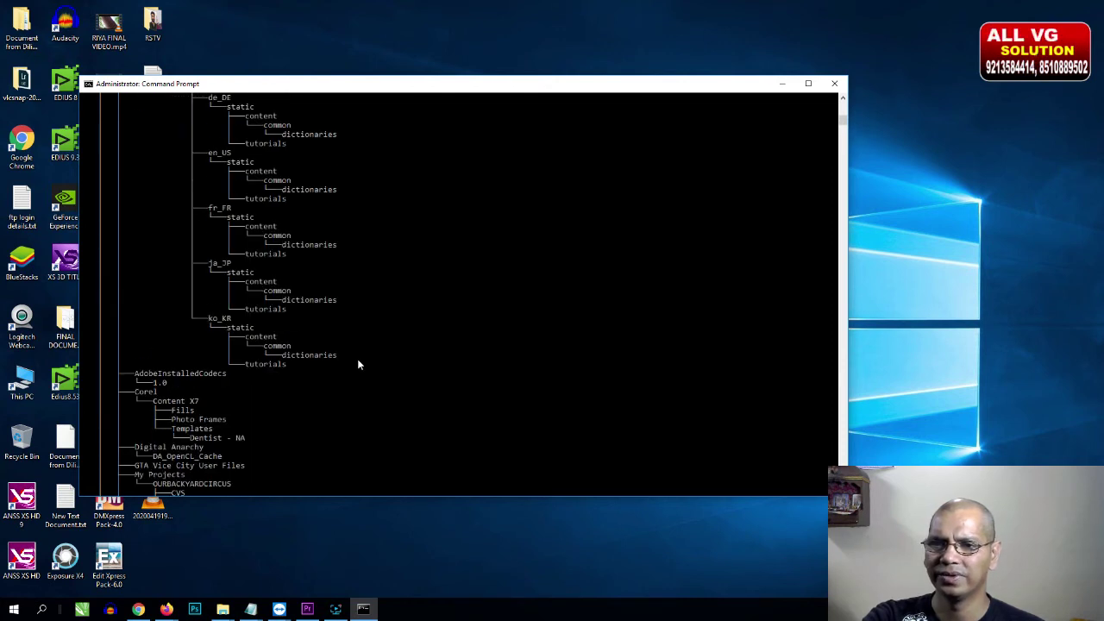
scroll(359, 364, up, 5)
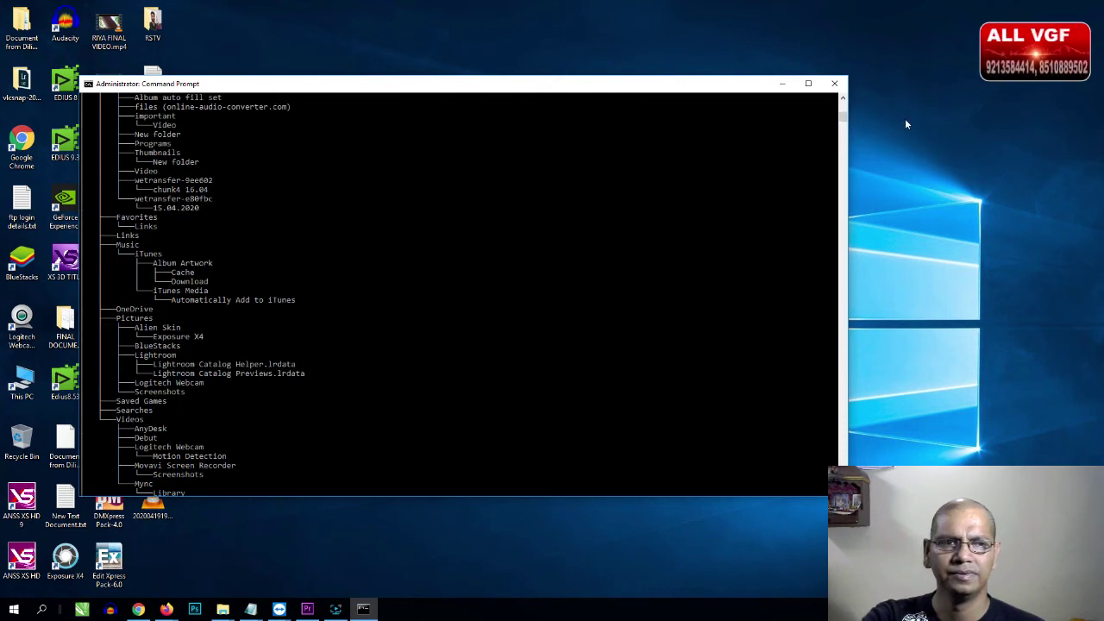
click(835, 83)
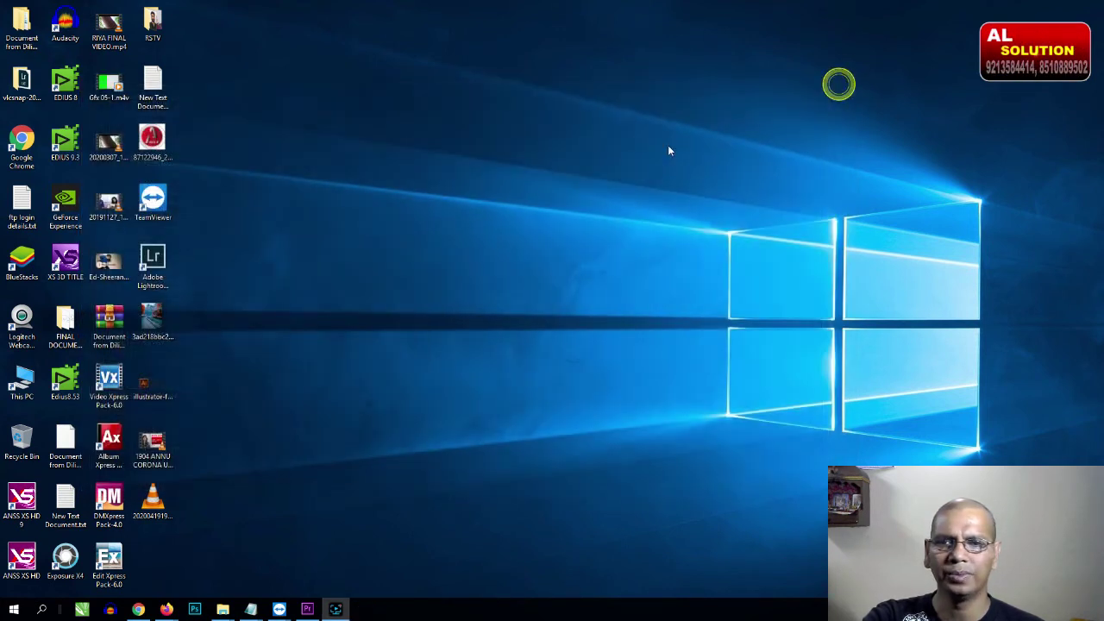
- Open Control Panel from the Windows system shortcuts and maximize its window
click(13, 615)
click(12, 614)
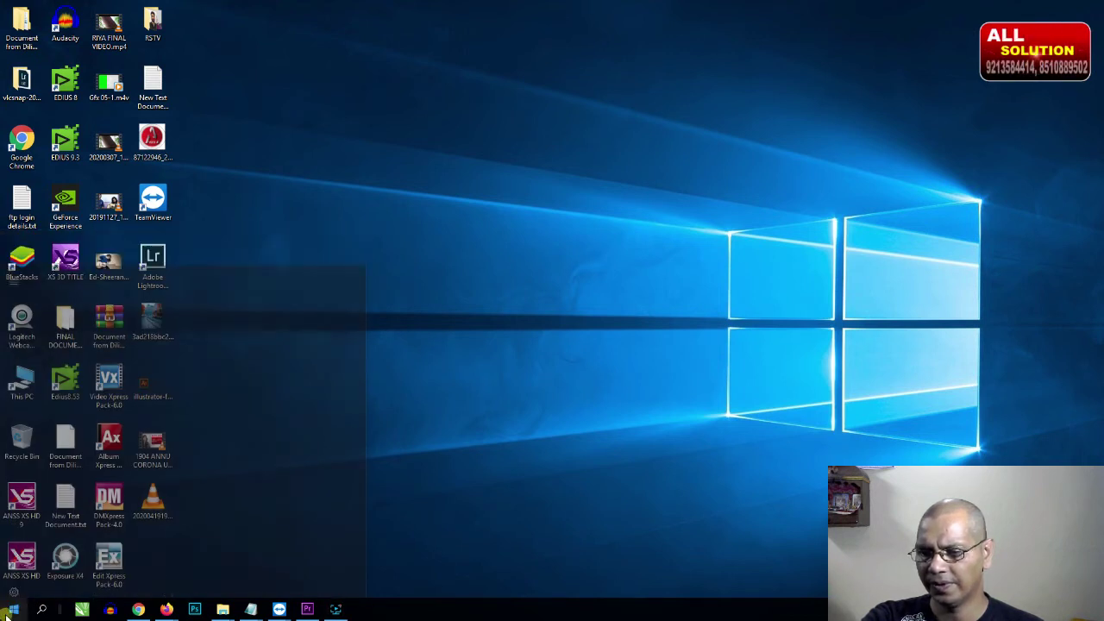
right_click(11, 613)
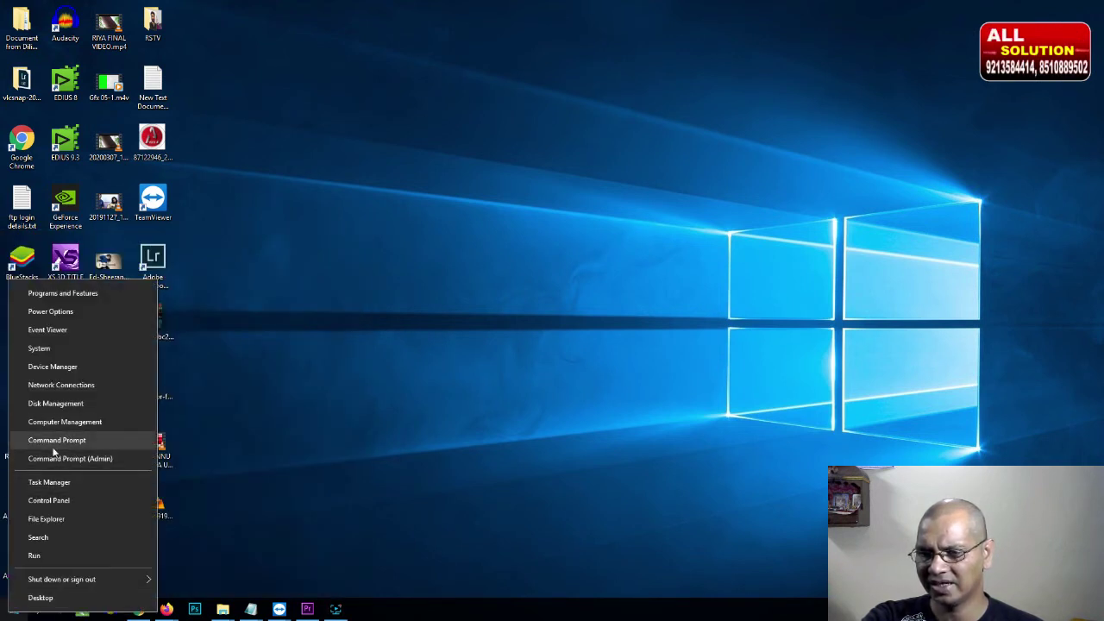
click(61, 500)
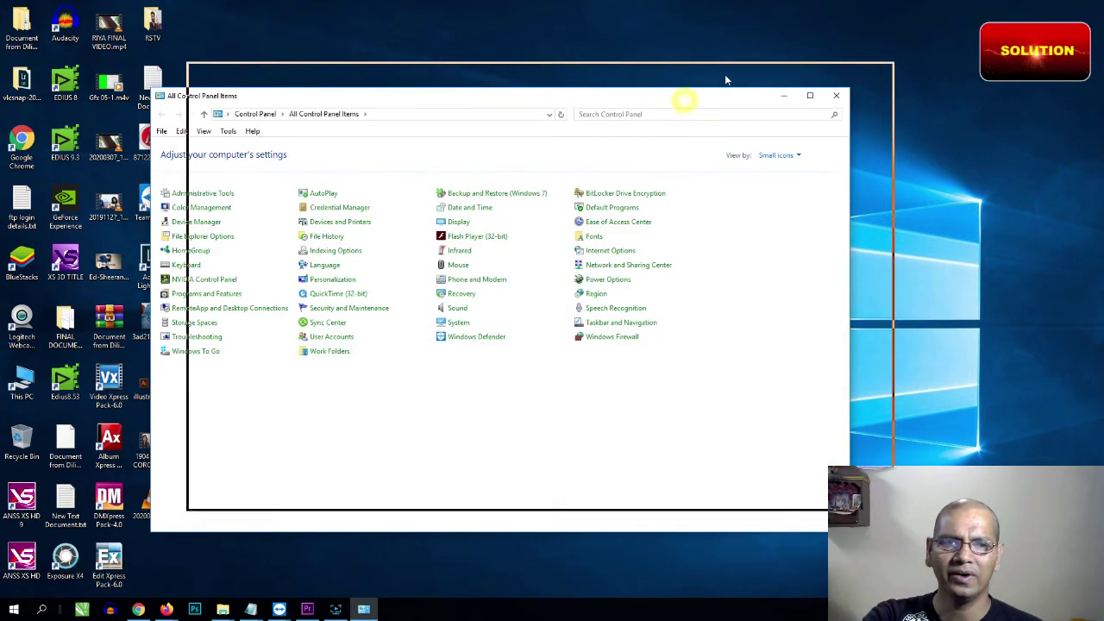
drag(690, 98, 731, 74)
drag(889, 507, 1064, 546)
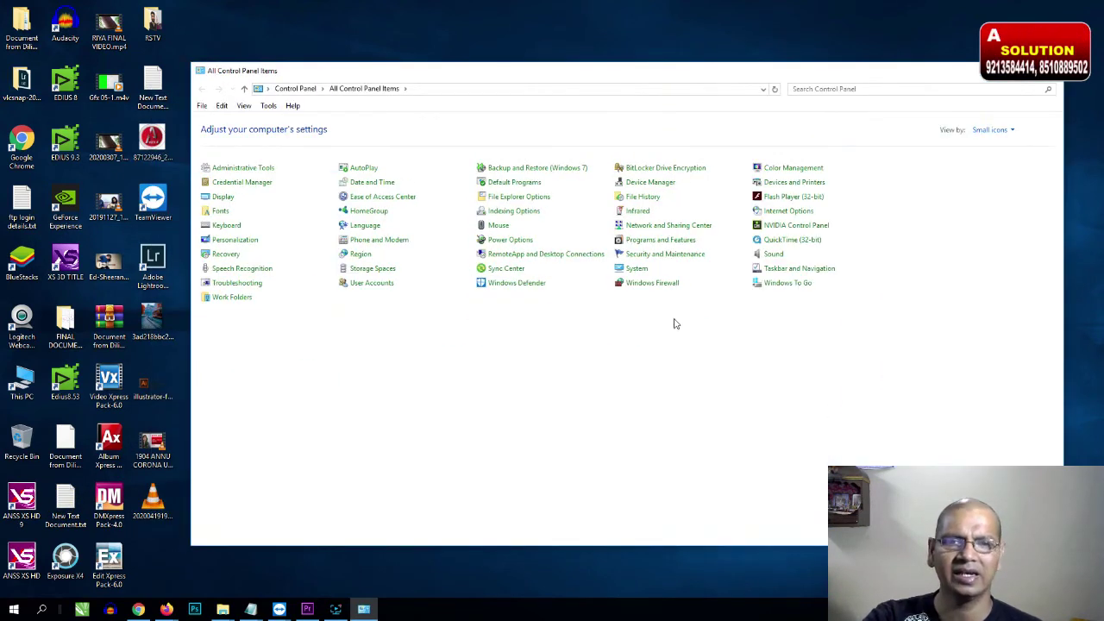
click(1031, 73)
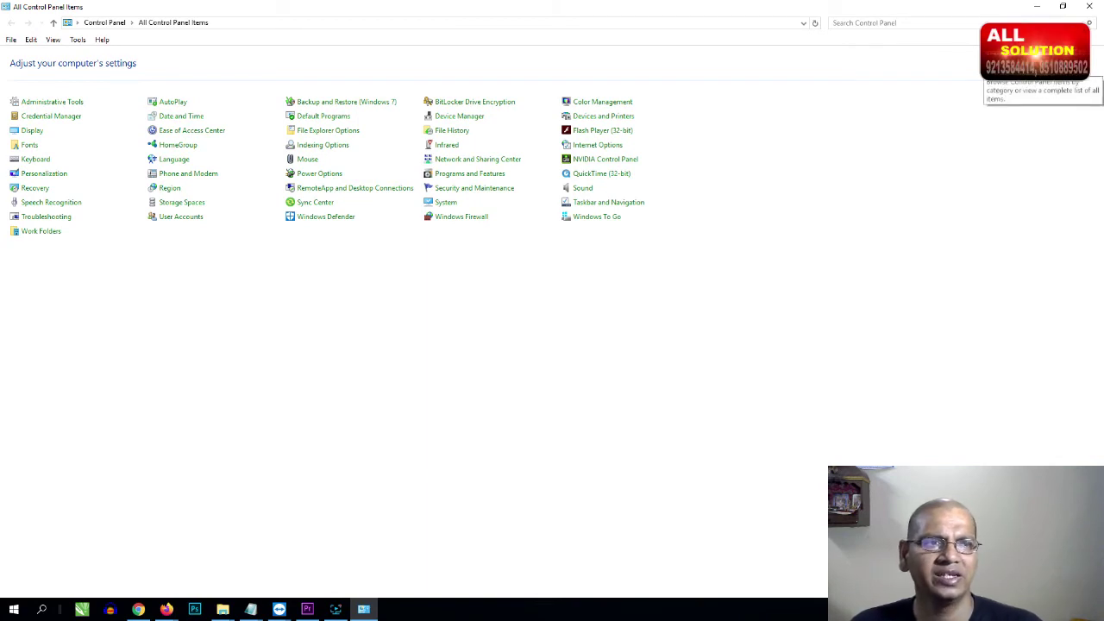
- Display the Control Panel items as large icons, and switch the view to Category
click(1048, 71)
click(1045, 96)
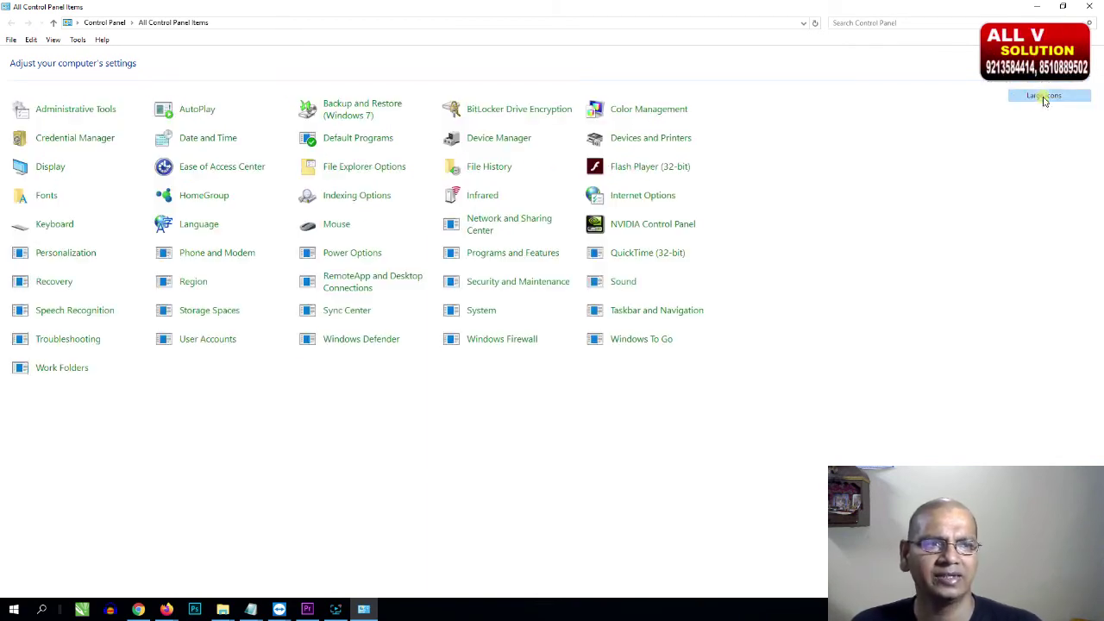
click(1046, 73)
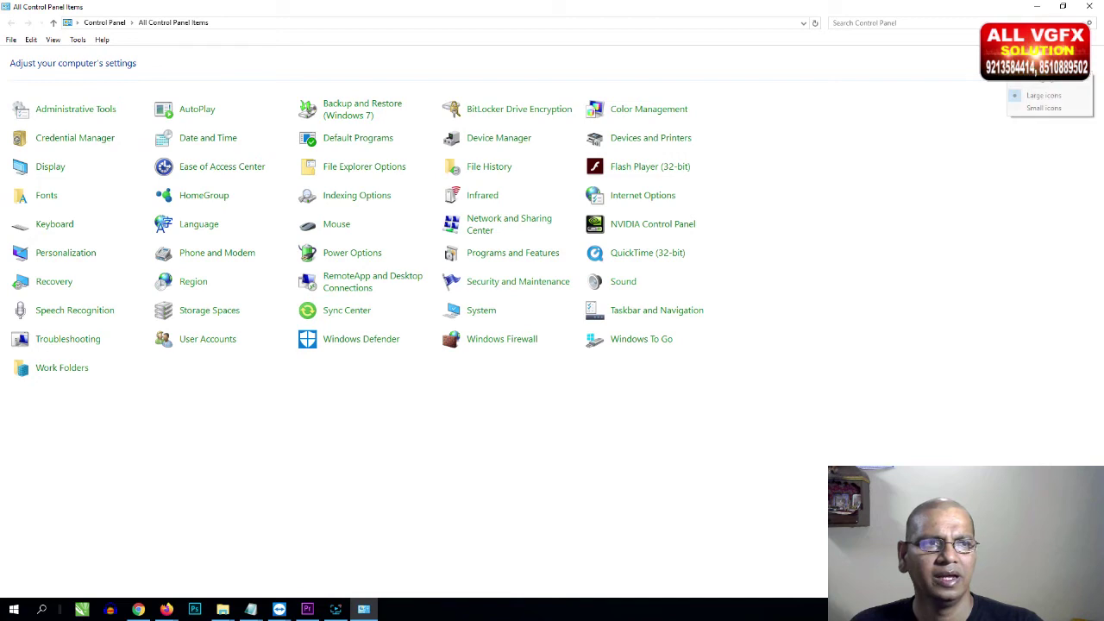
click(1045, 83)
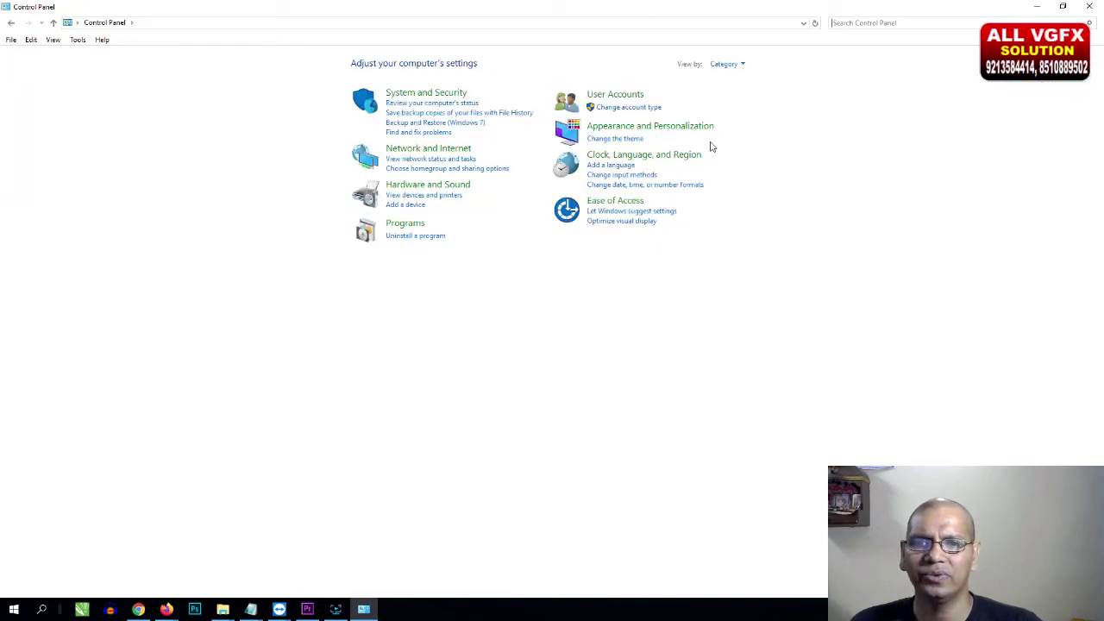
- View the installed programs list and the Network and Internet and Hardware and Sound categories, returning to the Control Panel home page
click(410, 239)
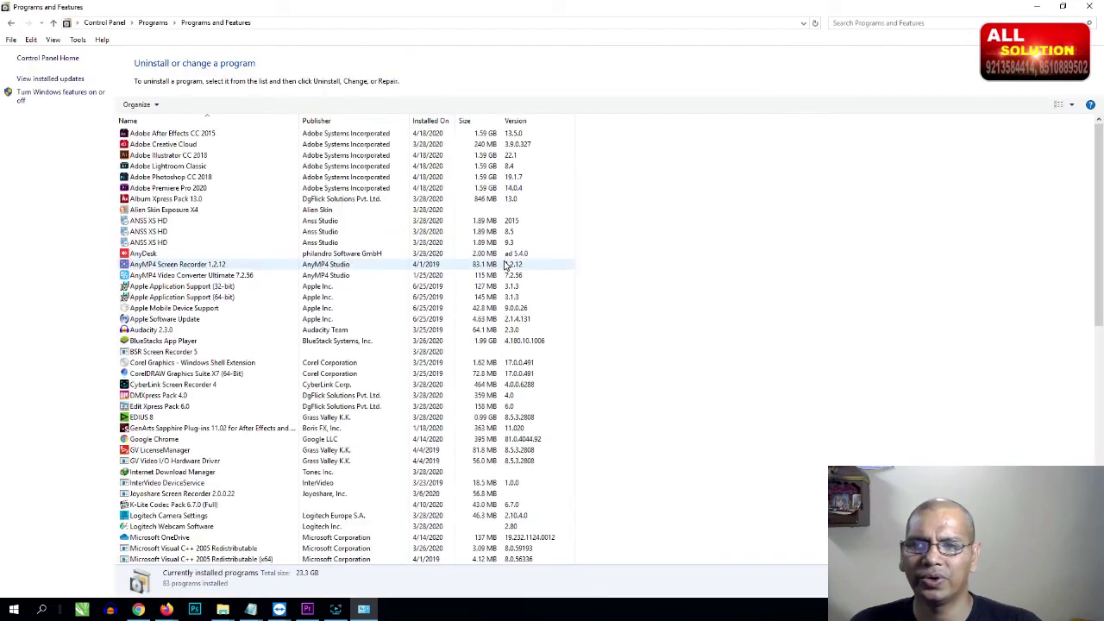
click(10, 23)
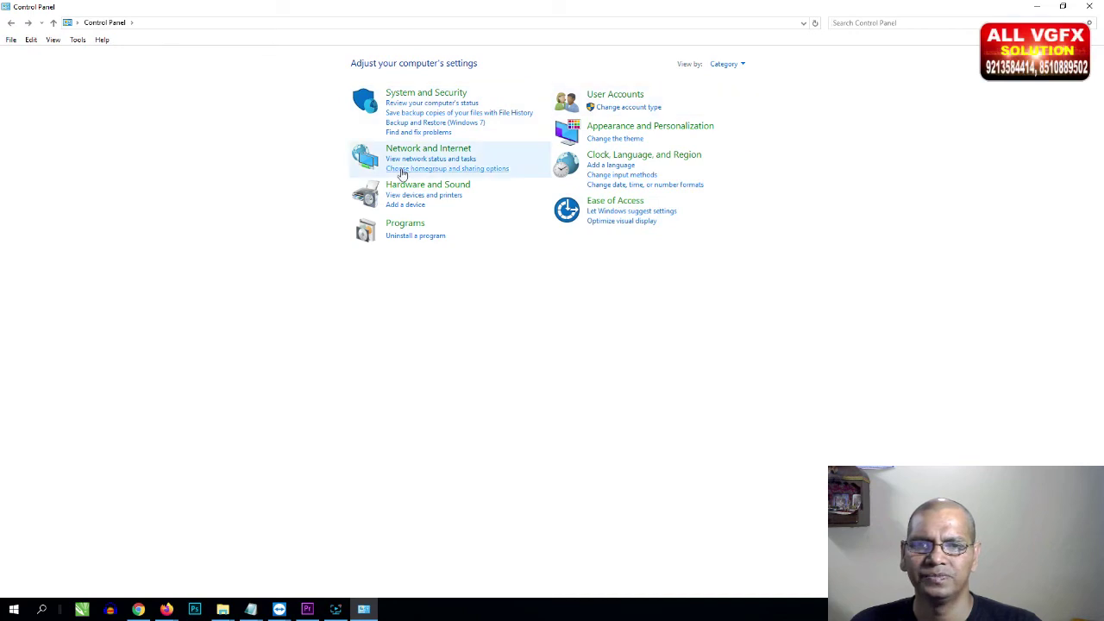
click(449, 148)
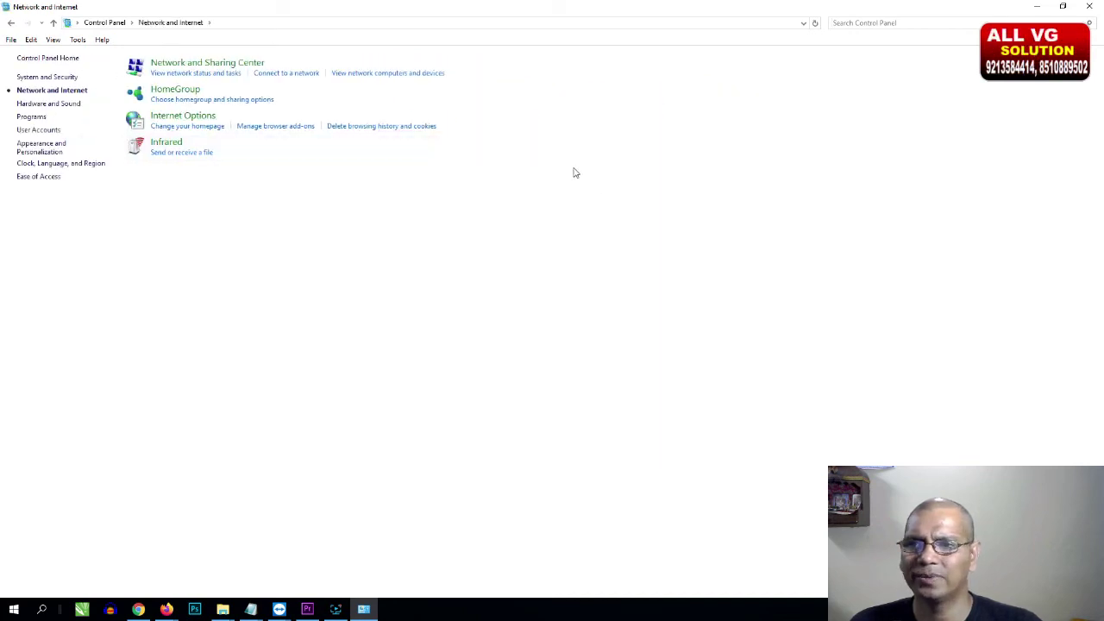
click(10, 24)
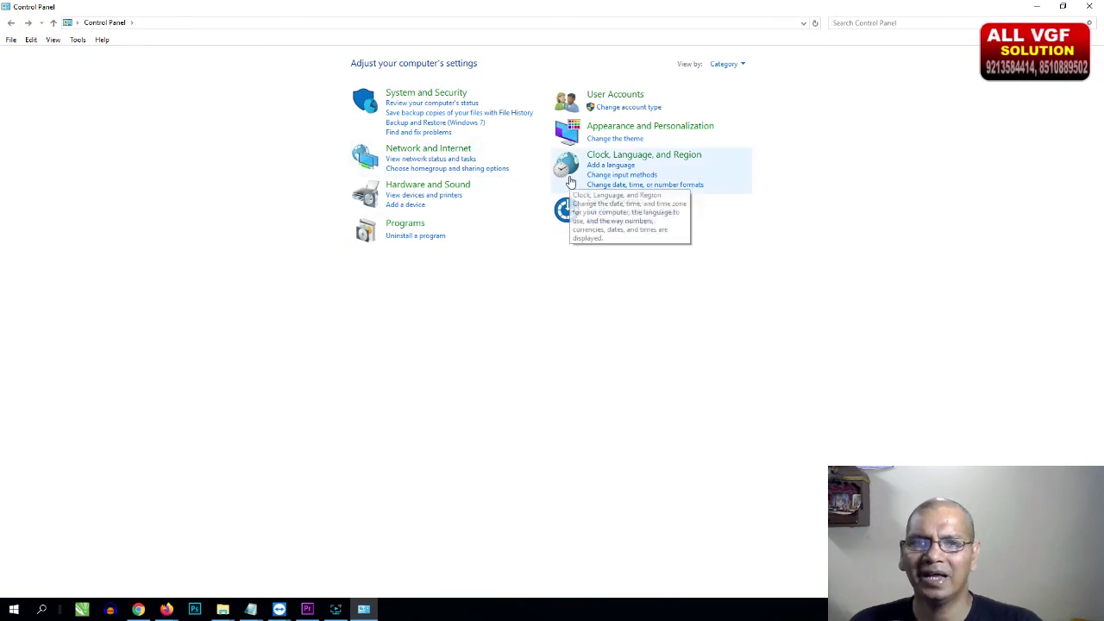
click(437, 188)
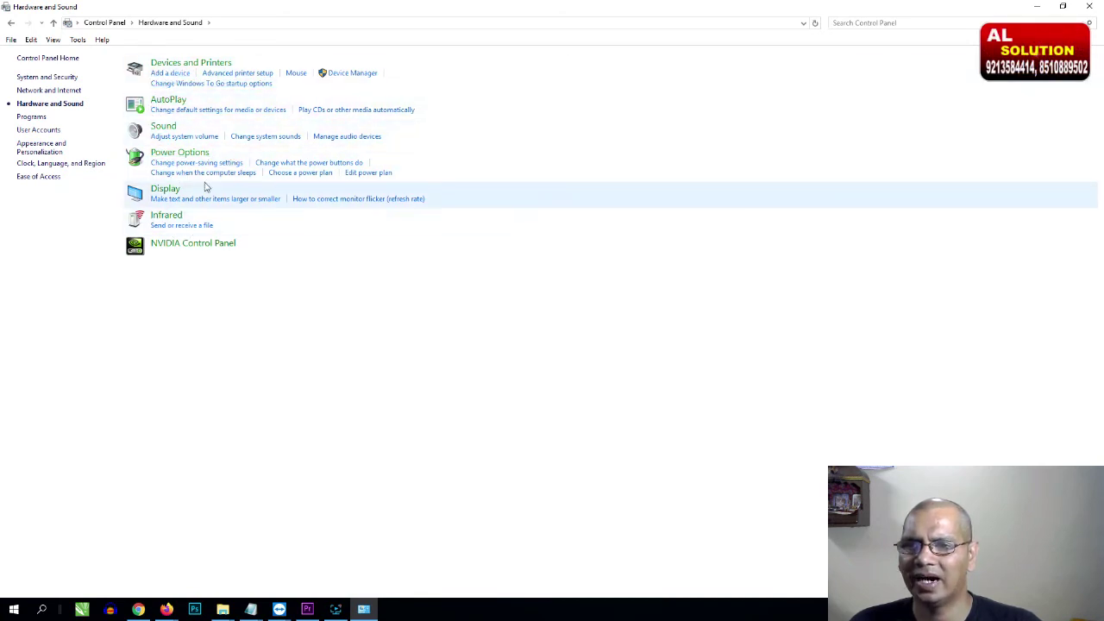
click(11, 23)
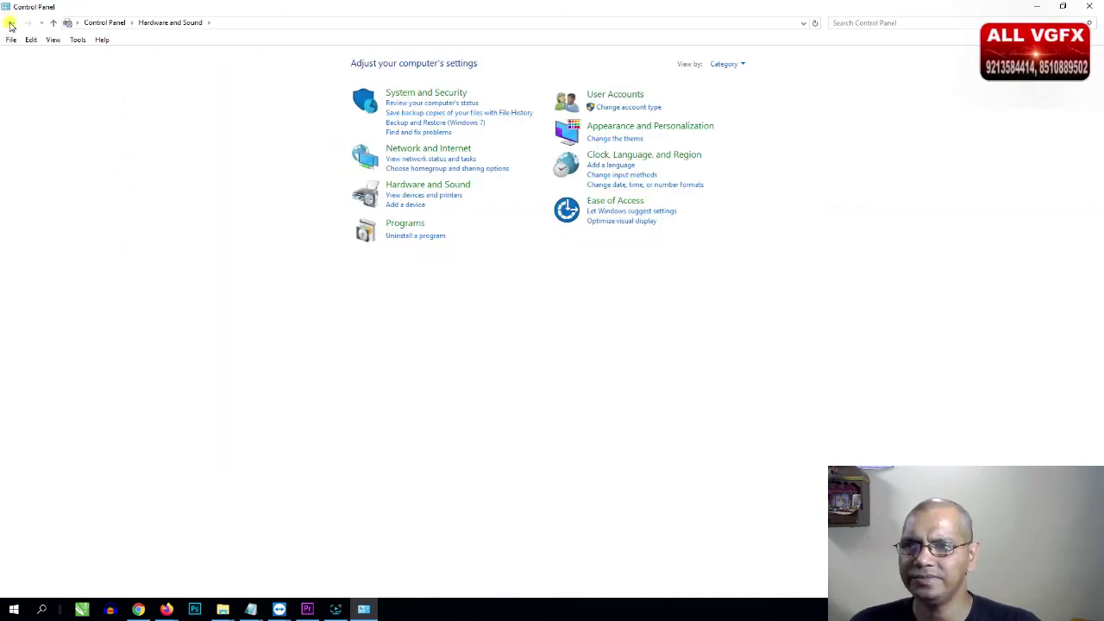
- Restore the Control Panel window from full screen, reposition it and enlarge it to nearly fill the desktop
click(1062, 7)
drag(914, 75, 724, 45)
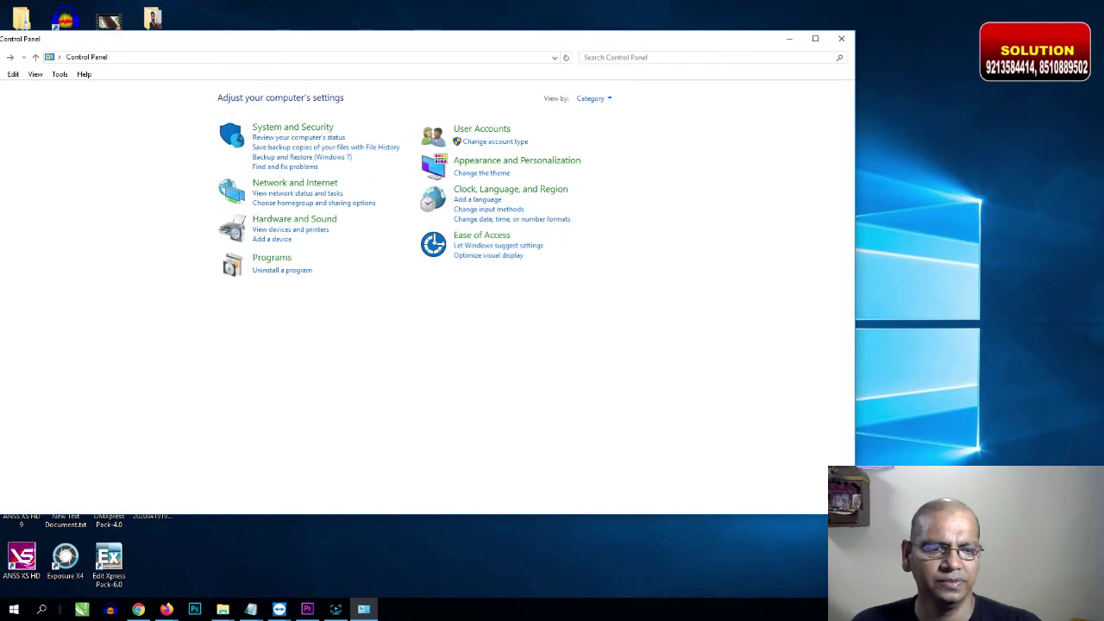
drag(854, 514, 1094, 587)
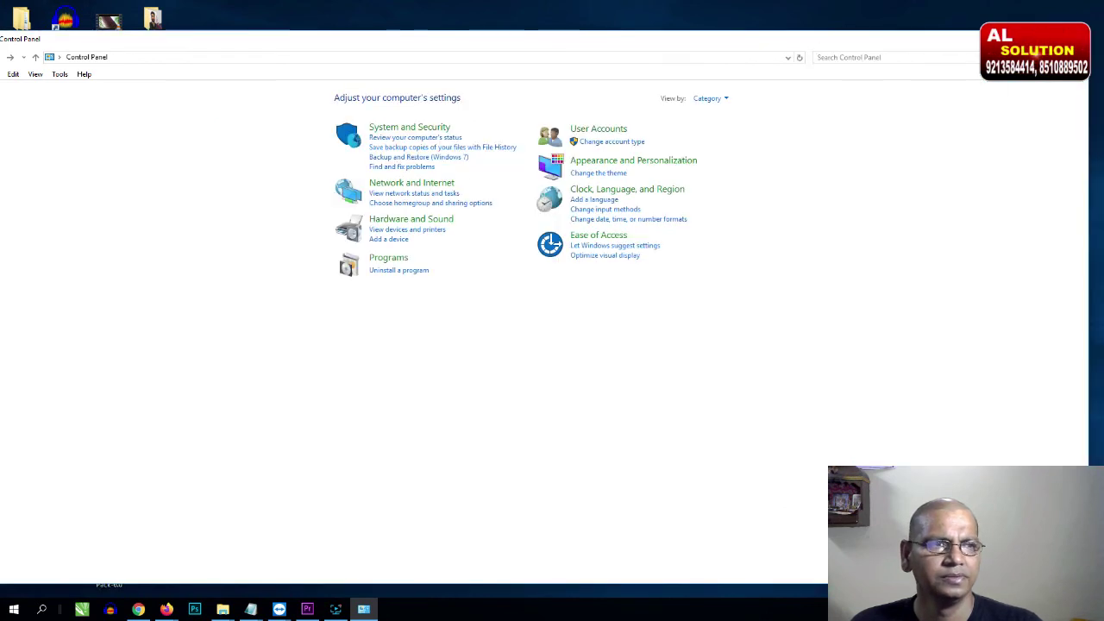
- Switch the Control Panel view from Category to Large icons and reposition its window on the desktop
click(727, 99)
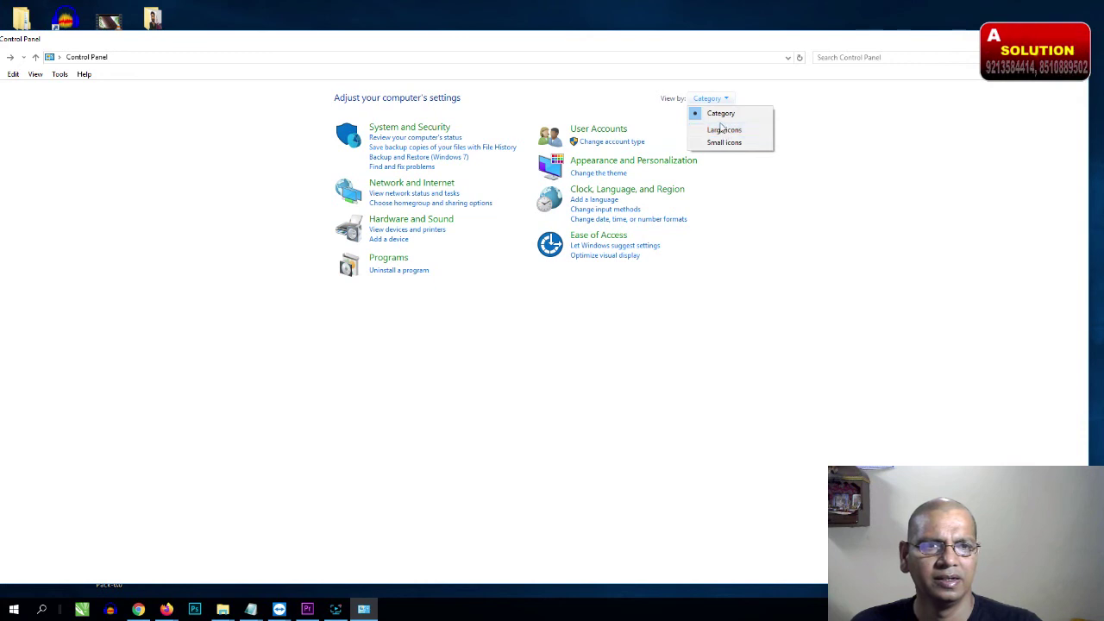
click(738, 131)
drag(356, 46, 422, 44)
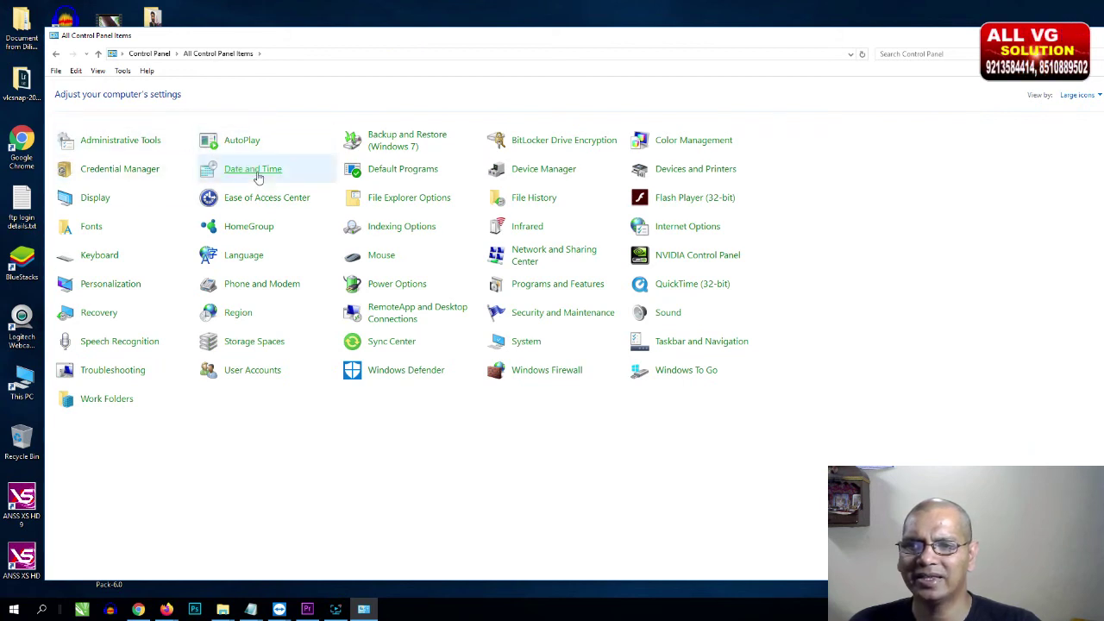
- In Administrative Tools, open Windows Firewall with Advanced Security, review its outbound, connection security, monitoring and inbound sections, and close it
click(121, 142)
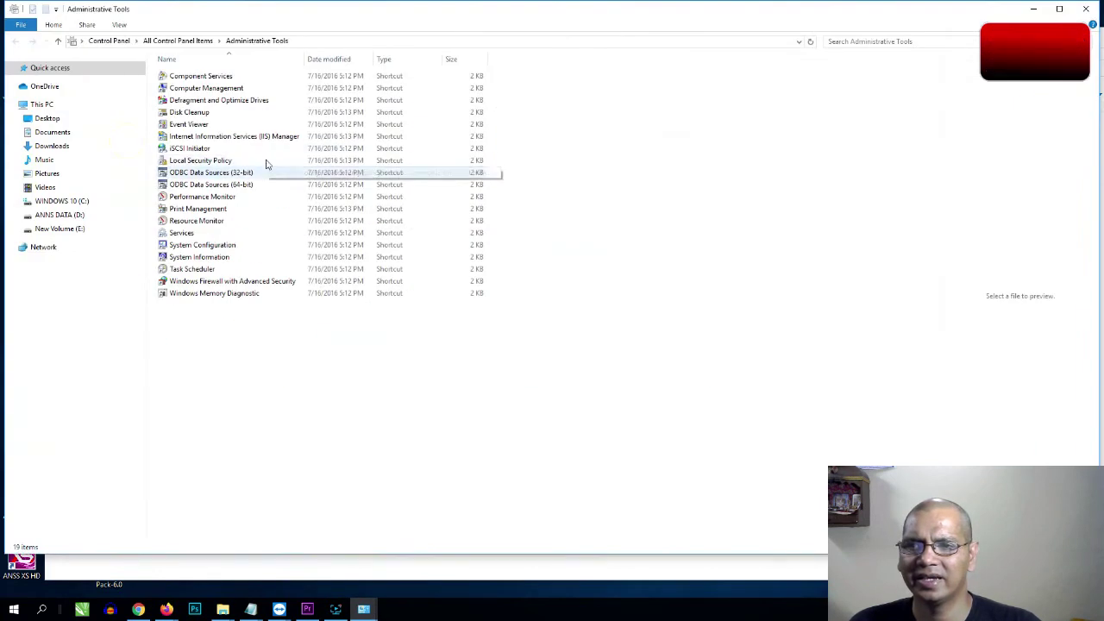
double_click(217, 282)
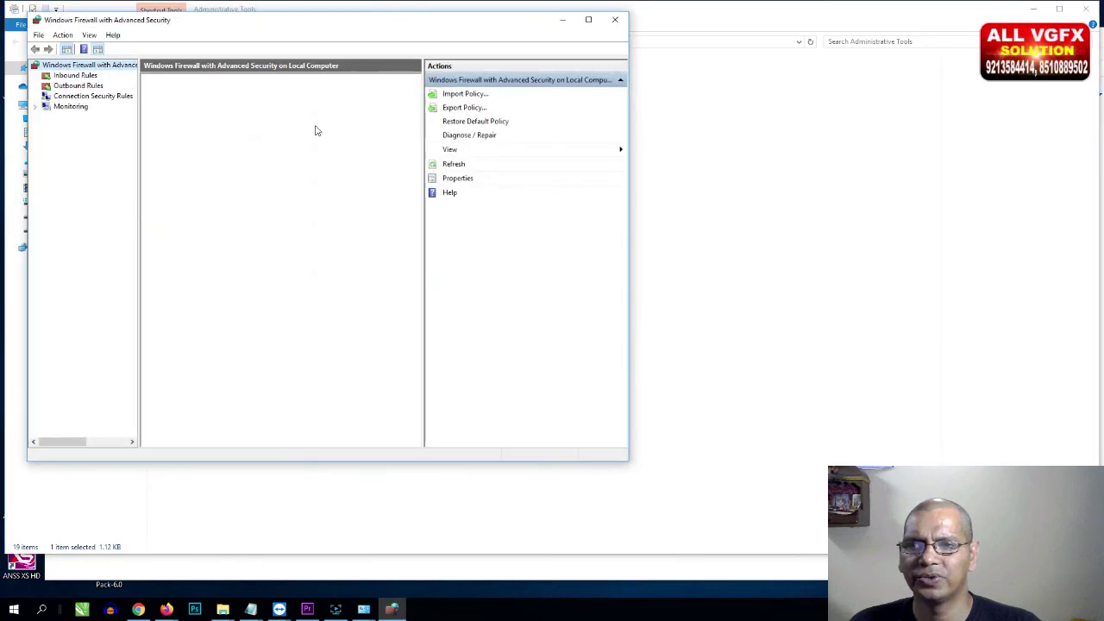
click(82, 86)
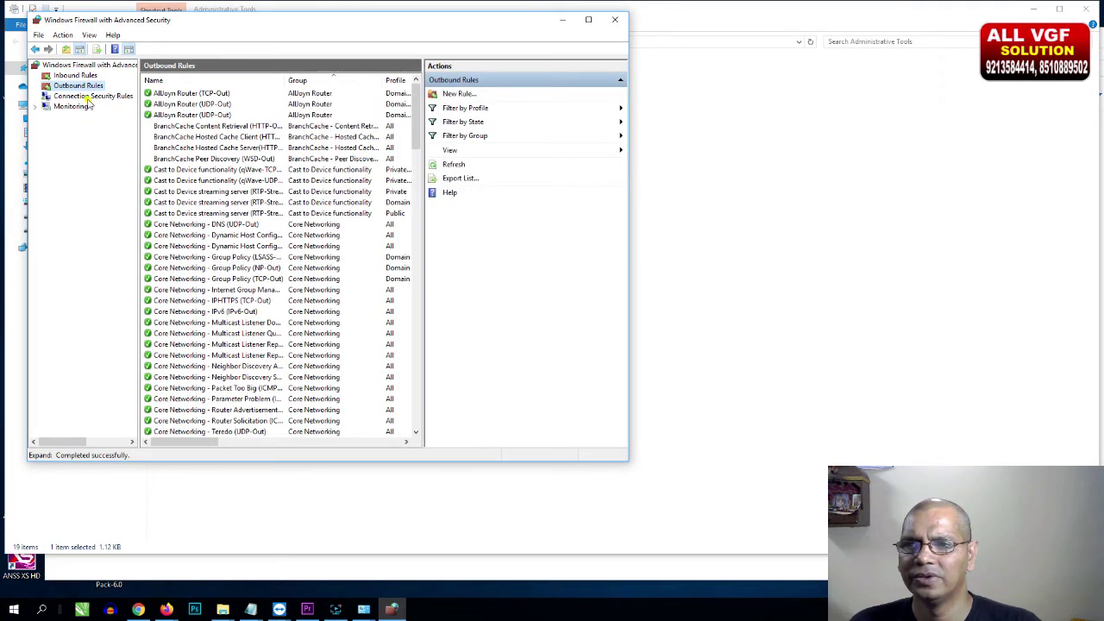
click(86, 95)
click(76, 107)
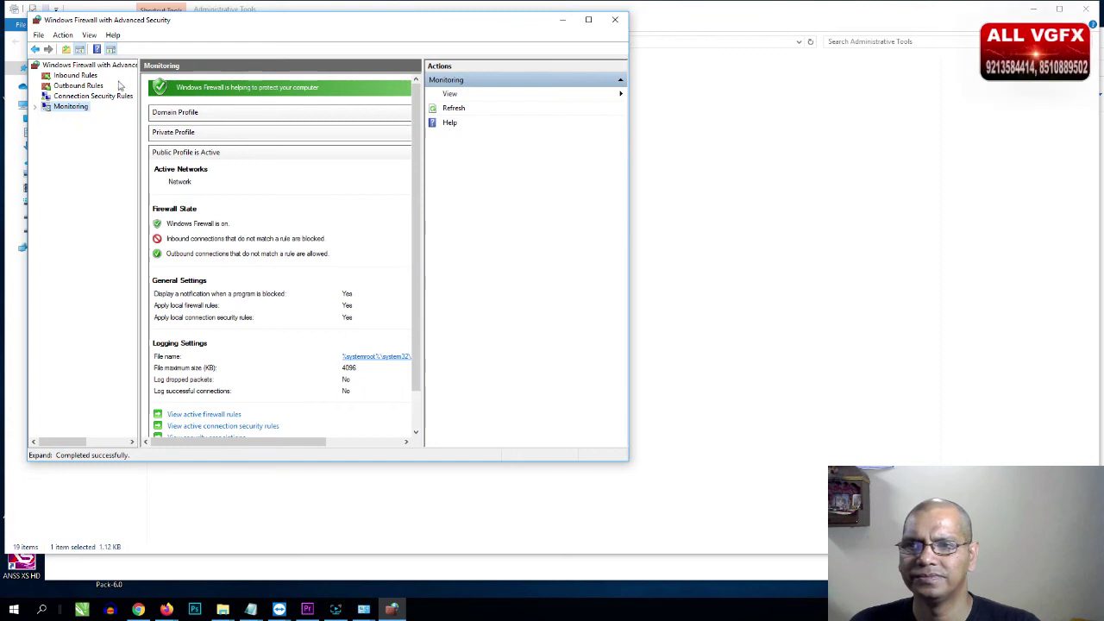
click(76, 76)
click(623, 22)
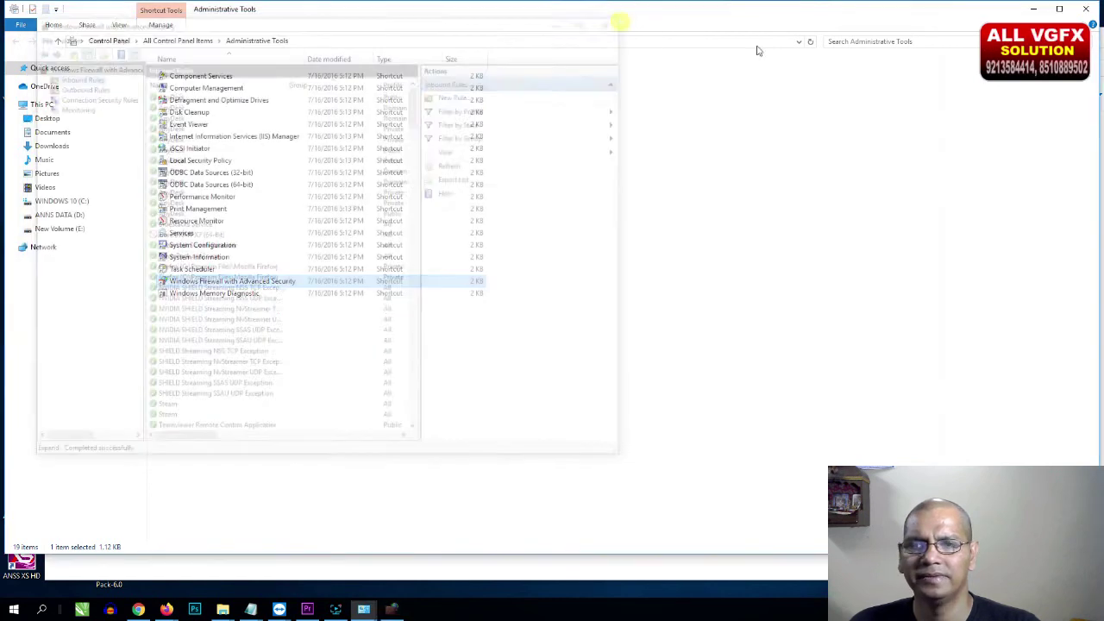
- Return from Administrative Tools to the full list of Control Panel items and reposition the window
click(740, 214)
click(618, 309)
key(alt+Left)
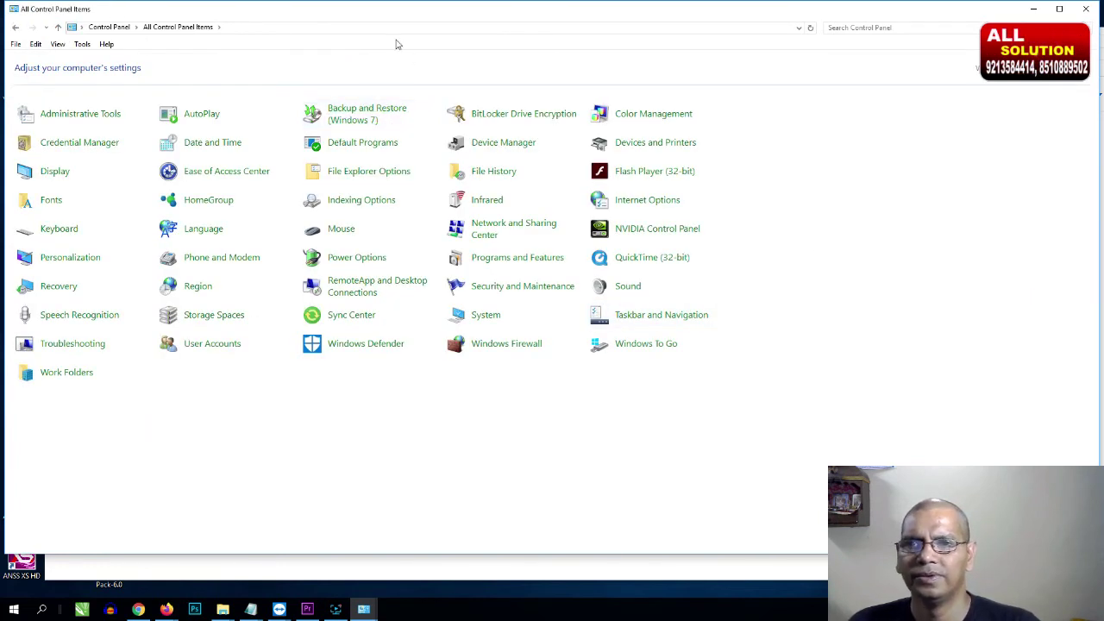
drag(382, 12, 427, 12)
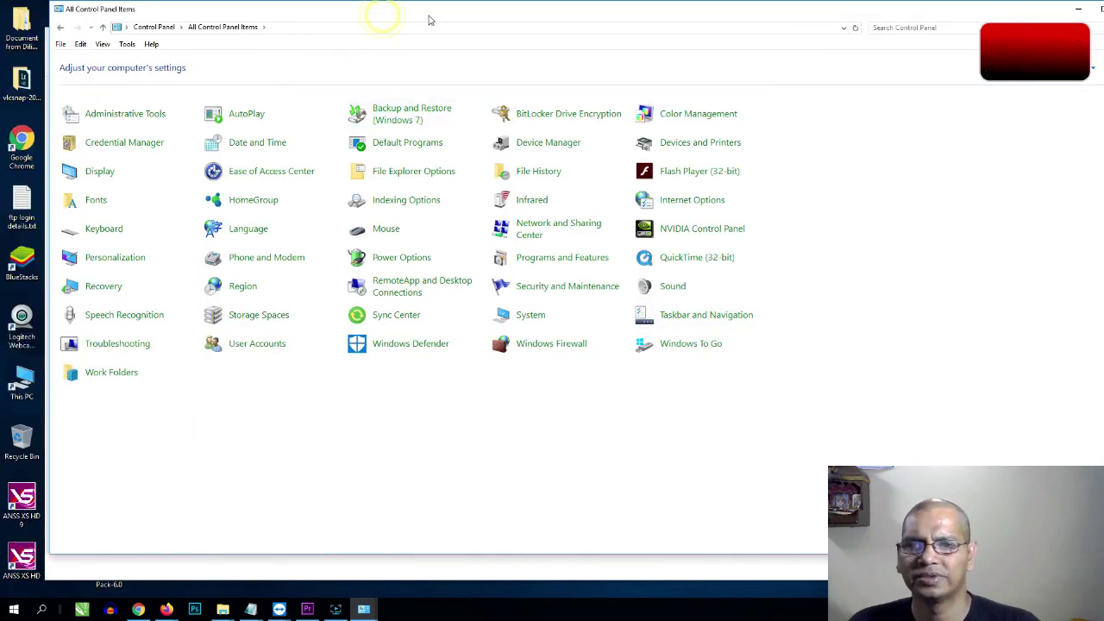
- In File Explorer Options, choose "Don't show hidden files, folders, or drives" and apply the setting
click(417, 176)
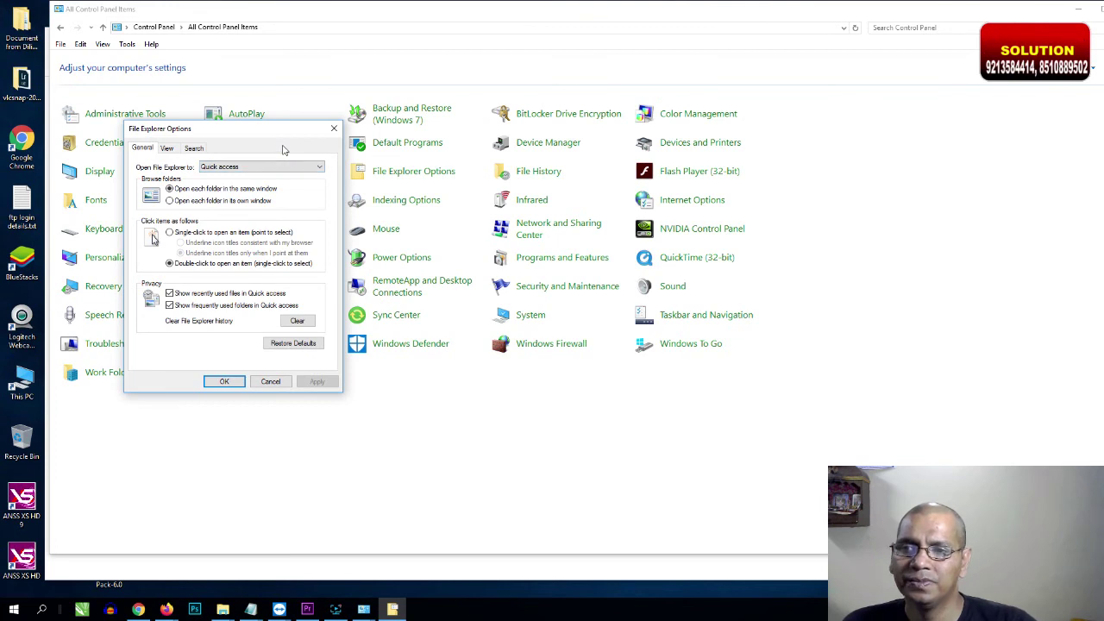
click(168, 148)
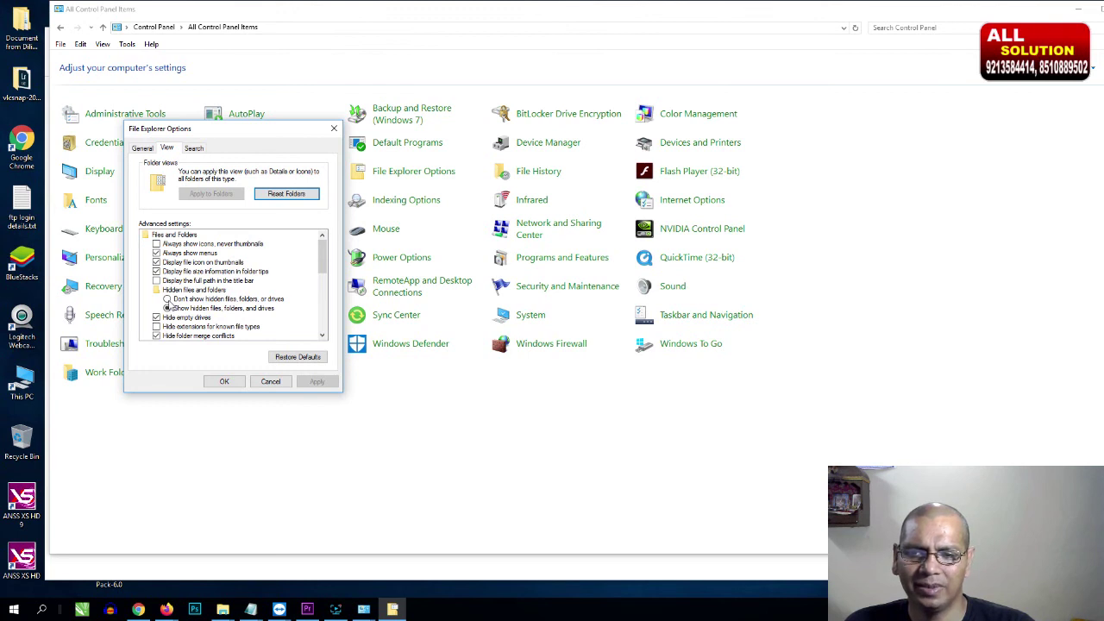
click(169, 299)
click(317, 382)
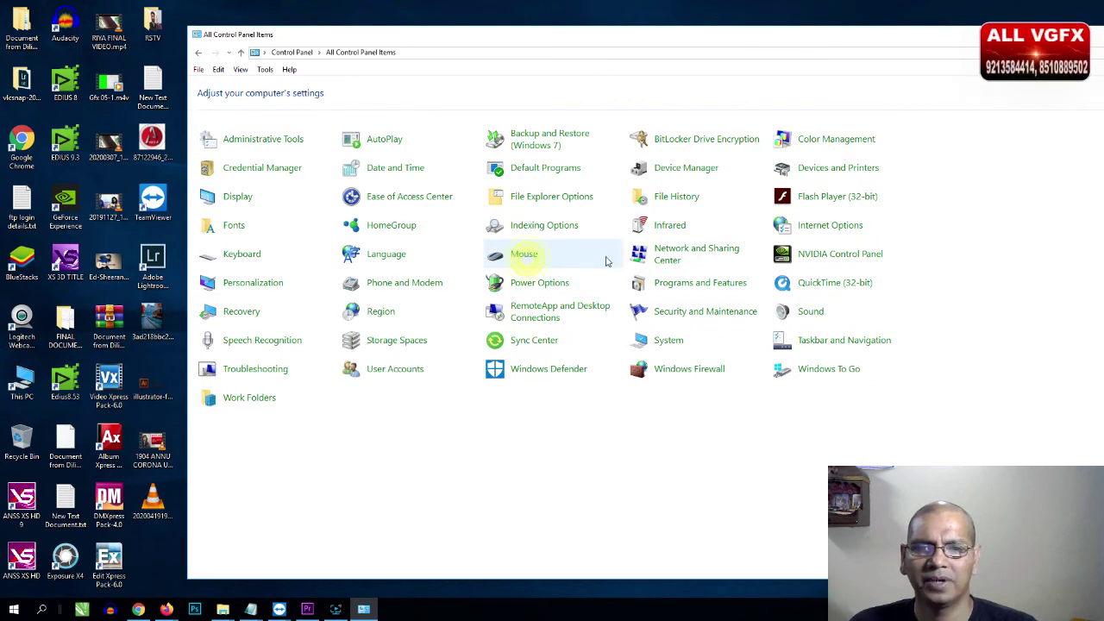
- Set the mouse's double-click speed to the middle of the Slow to Fast range, apply it and close Mouse Properties
click(509, 257)
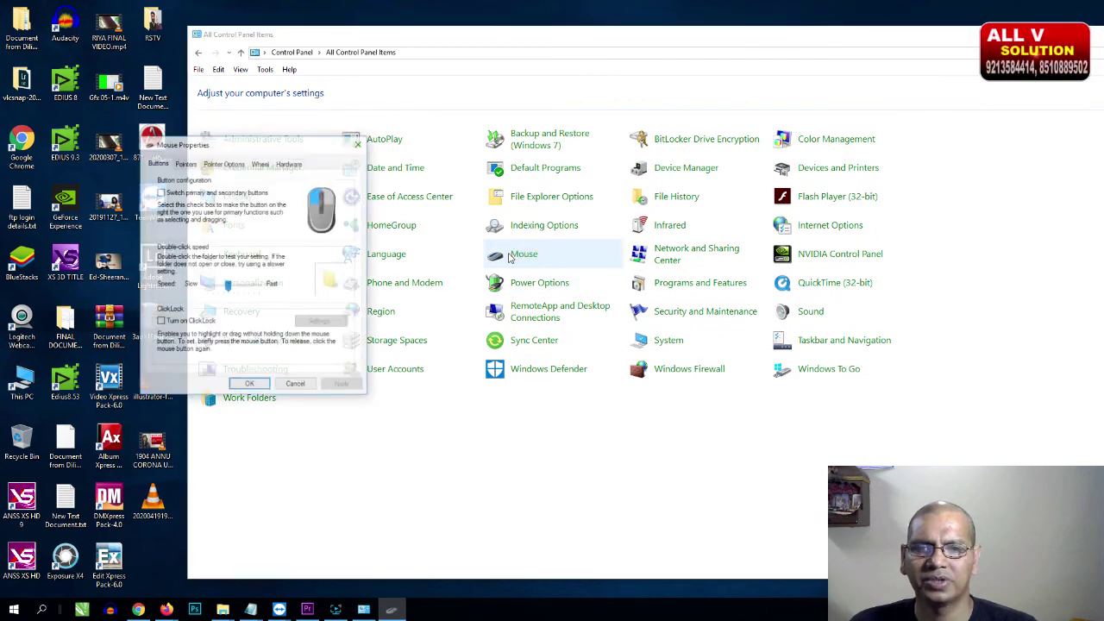
mouse_move(229, 288)
mouse_down()
mouse_move(271, 290)
mouse_move(229, 293)
mouse_up()
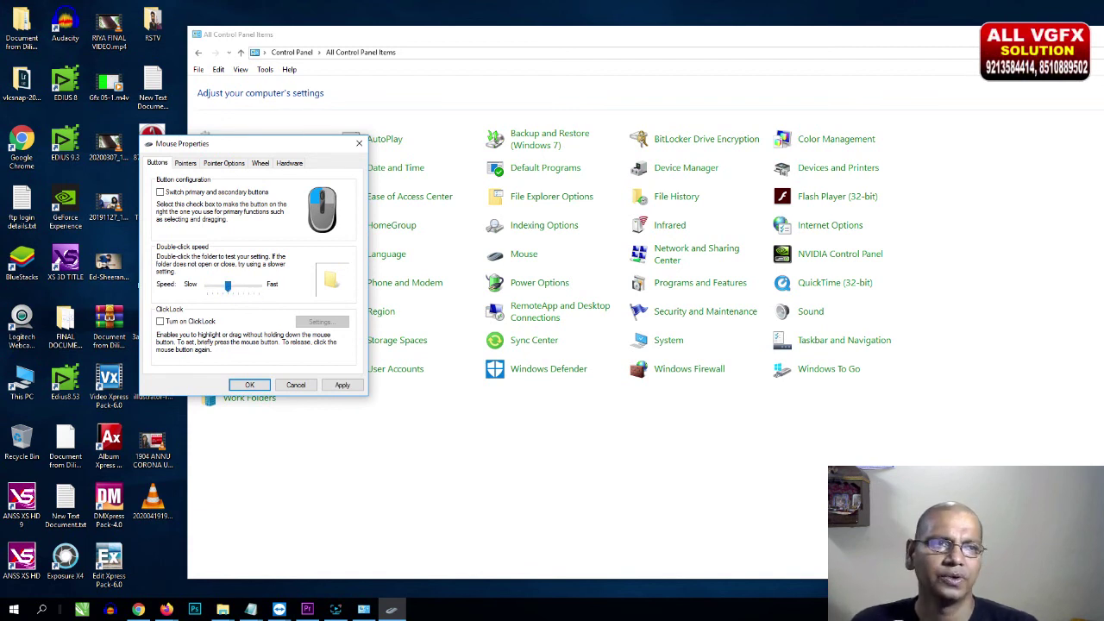
key(Return)
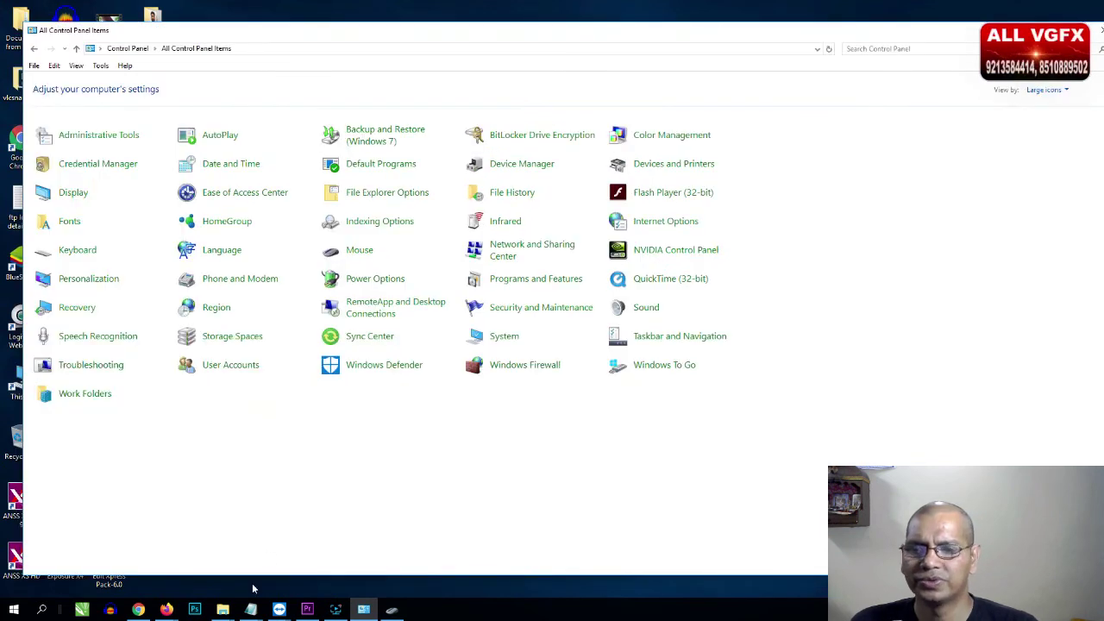
click(359, 250)
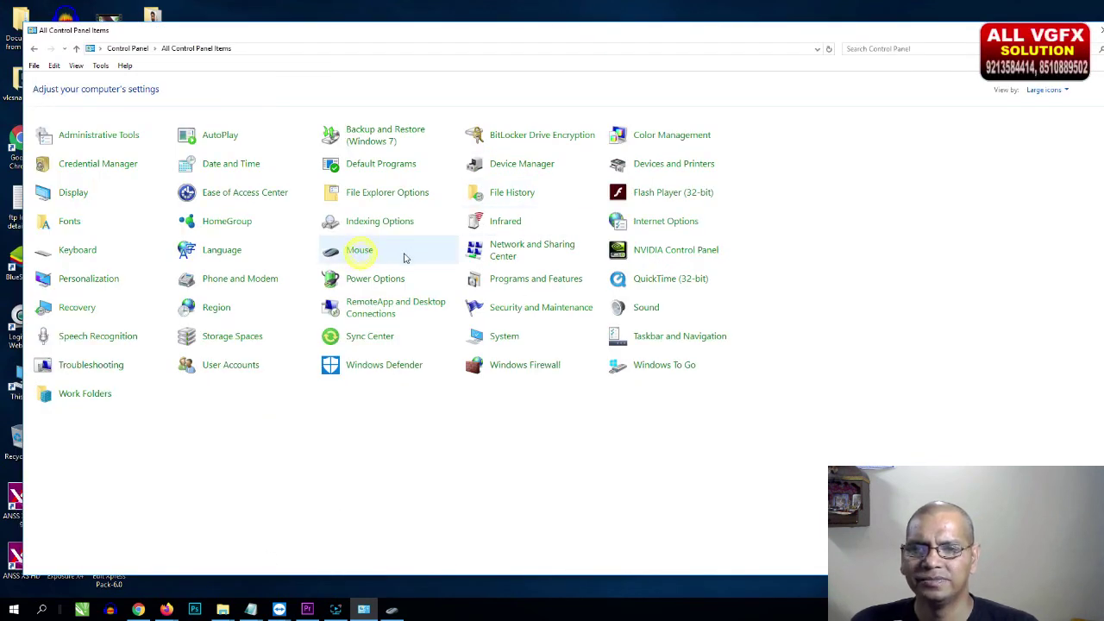
drag(233, 290, 236, 291)
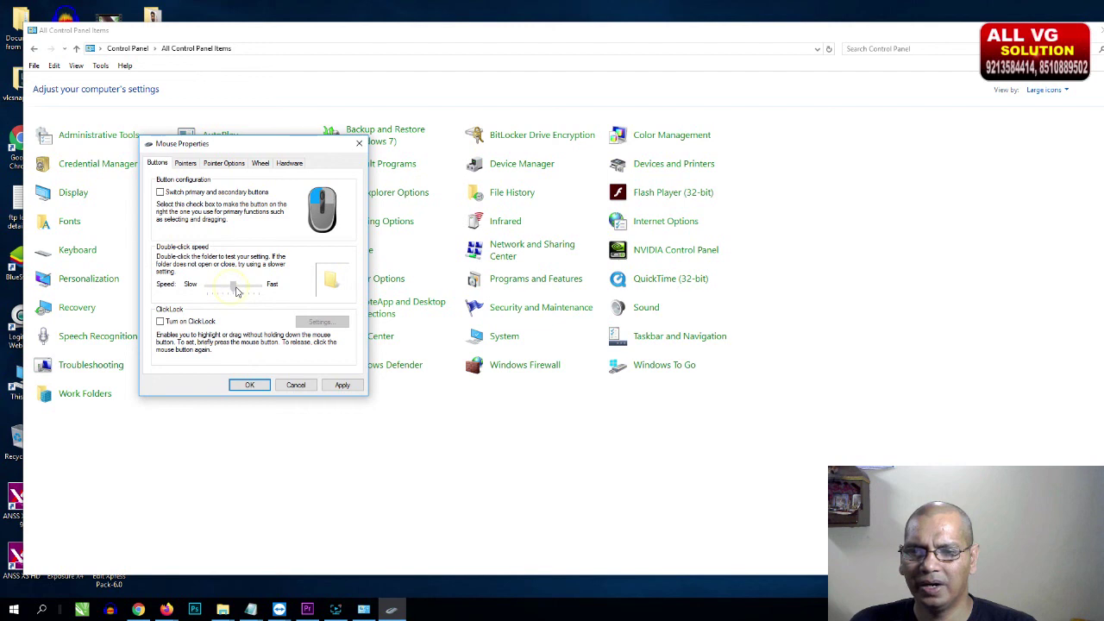
click(342, 384)
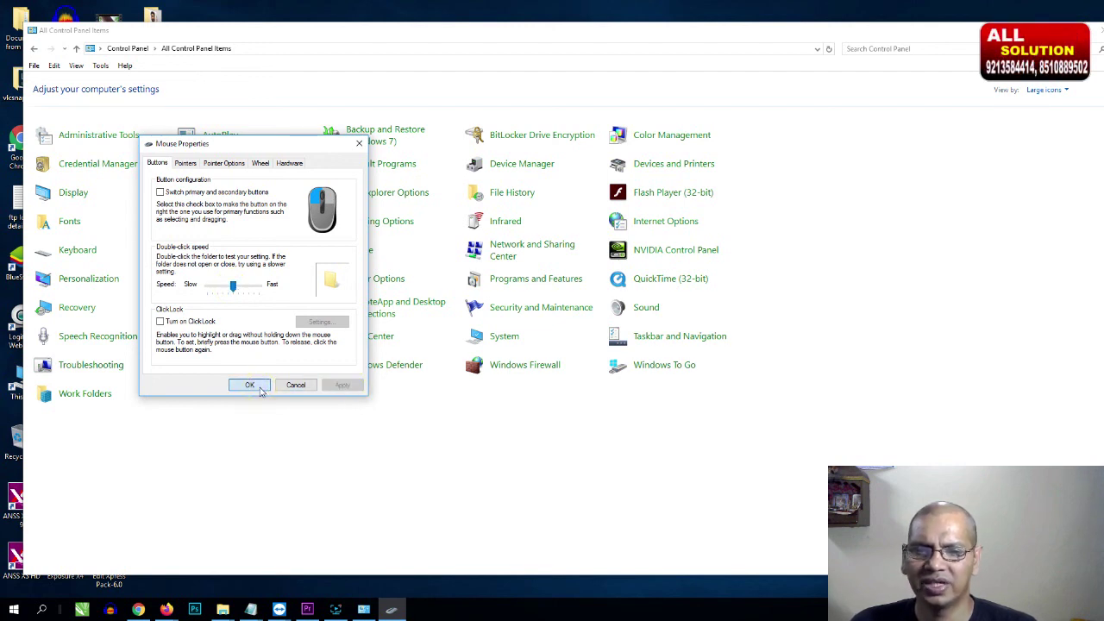
click(250, 385)
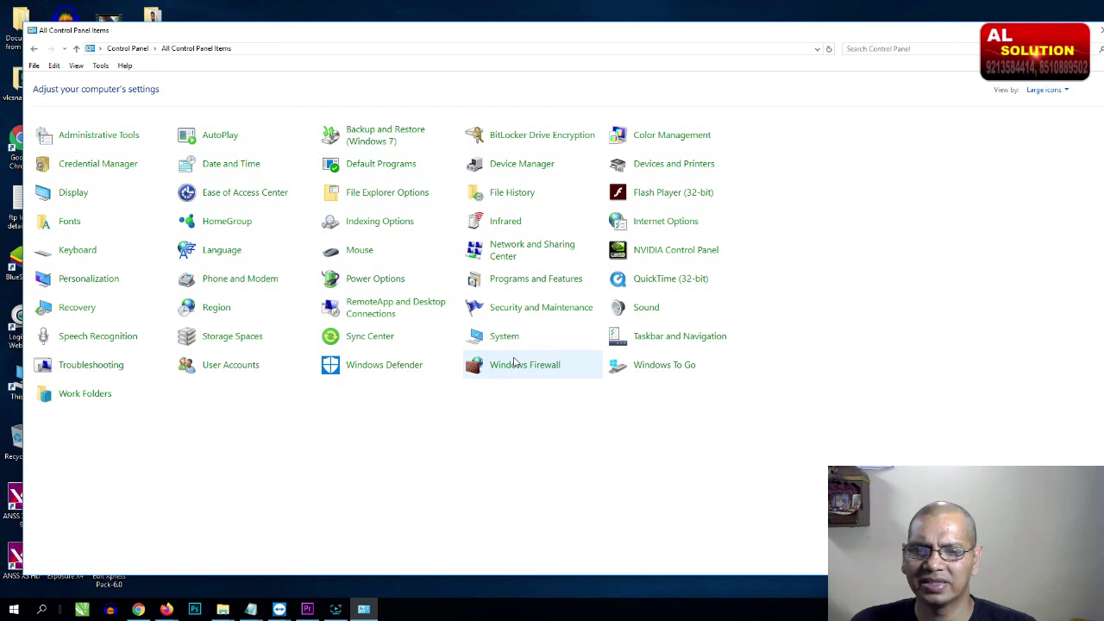
- Try to open Windows Defender from Control Panel, dismiss its dialog and close the Control Panel window
click(364, 374)
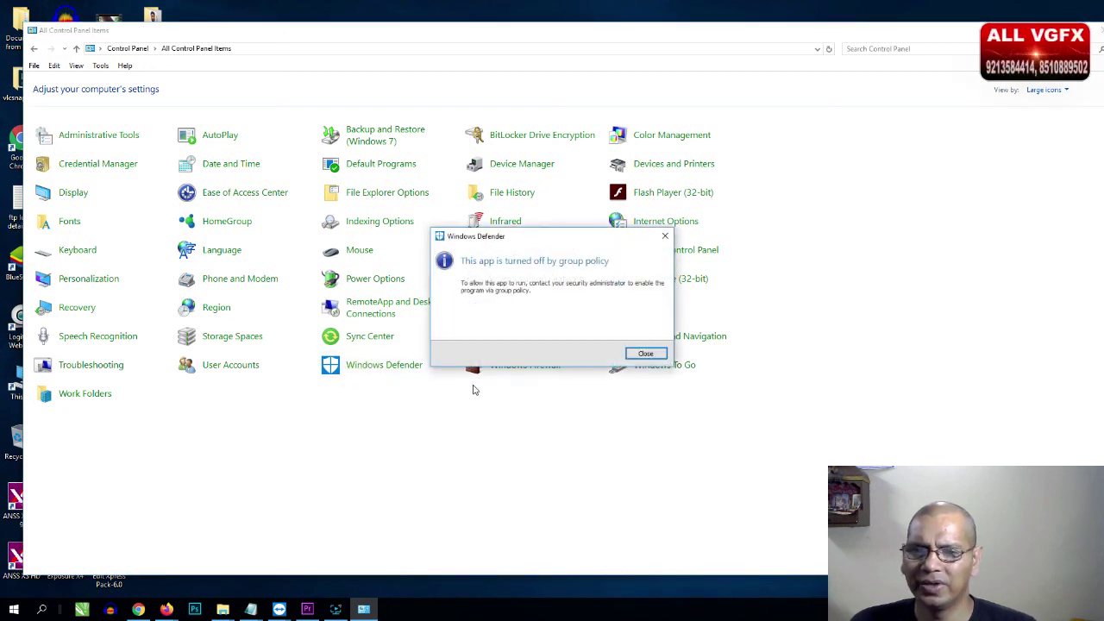
click(645, 353)
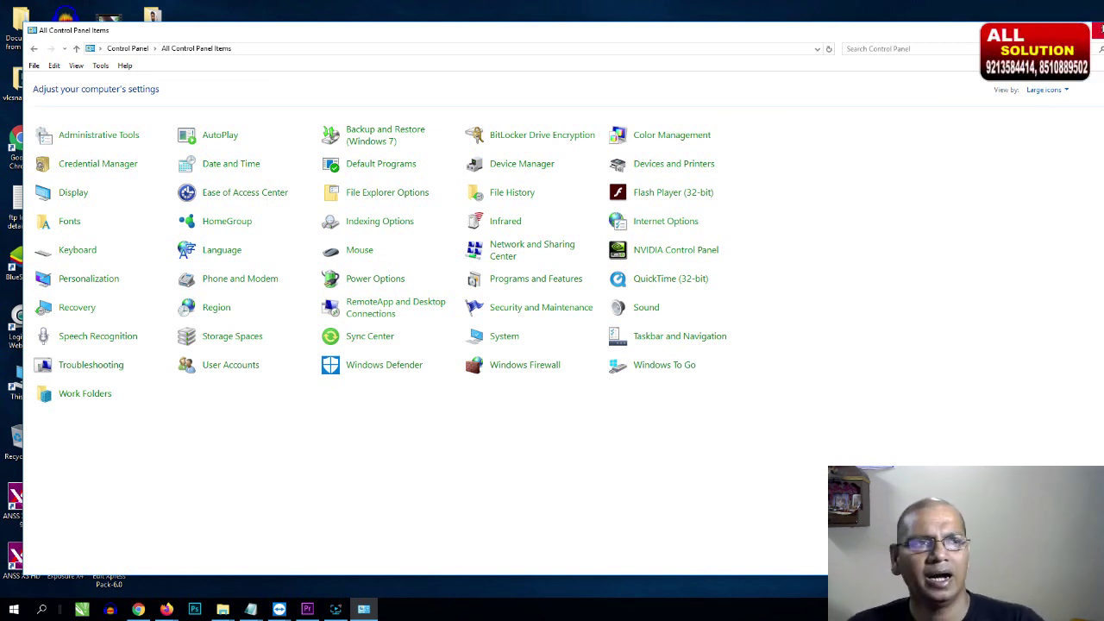
click(1094, 30)
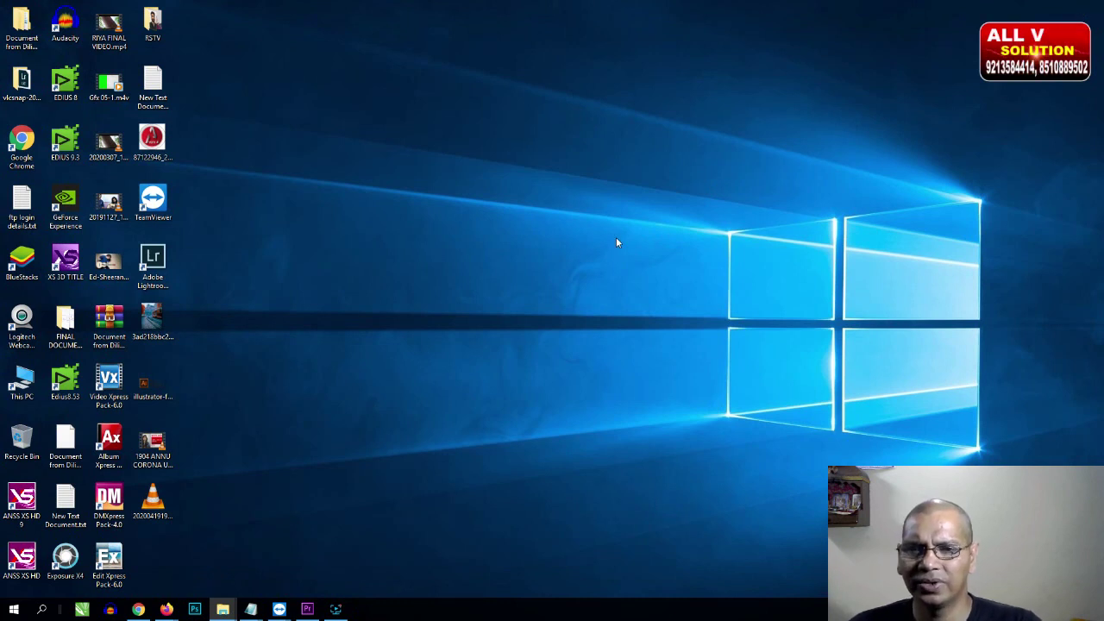